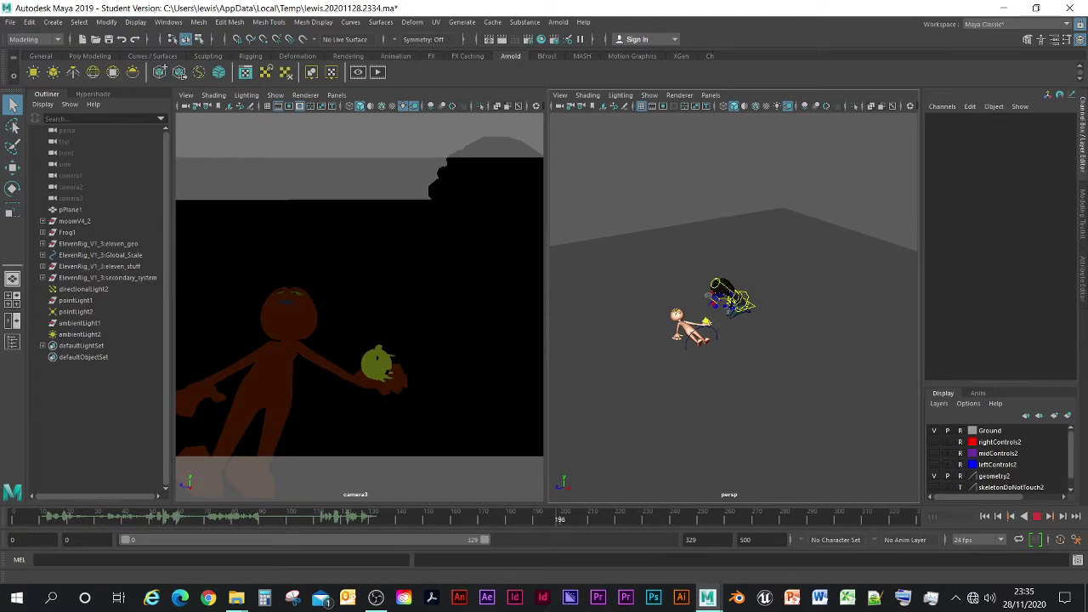
Stop playback and set the scene's animation end frame to 329
key(Escape)
click(707, 540)
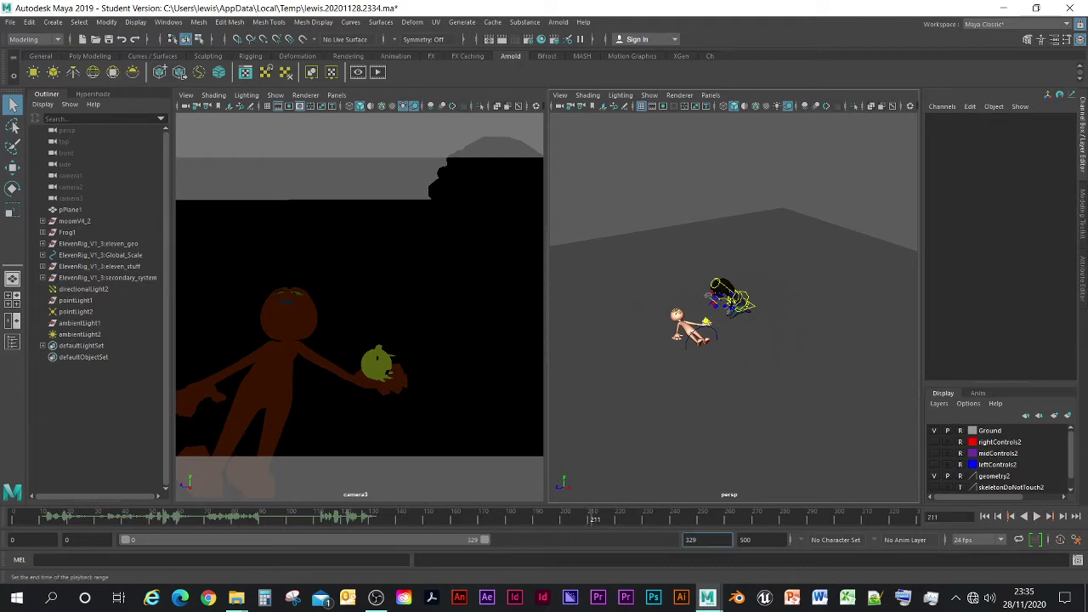
key(Tab)
text(329)
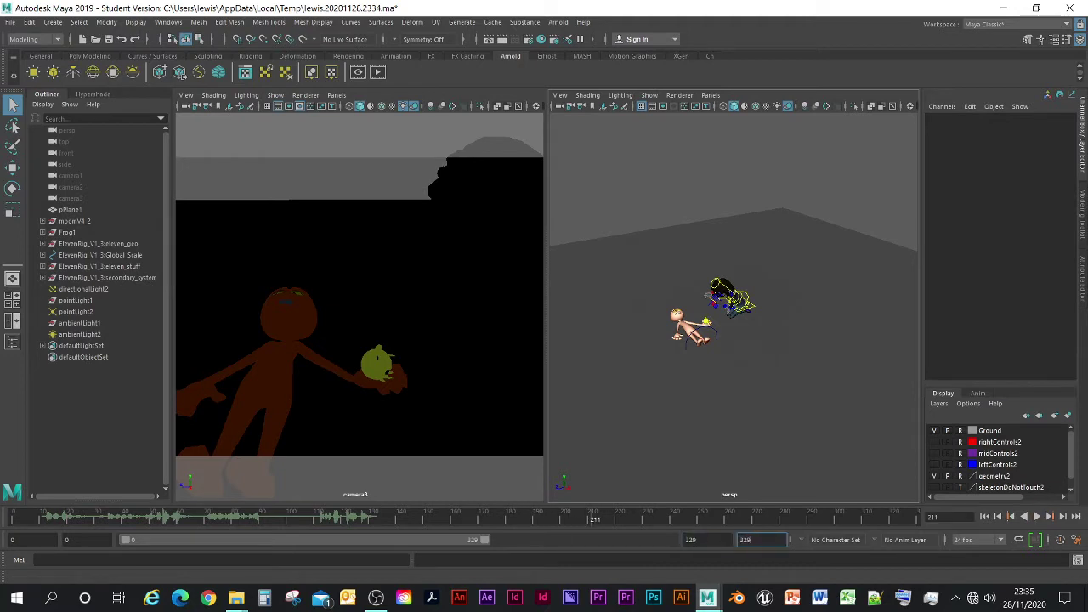
key(Return)
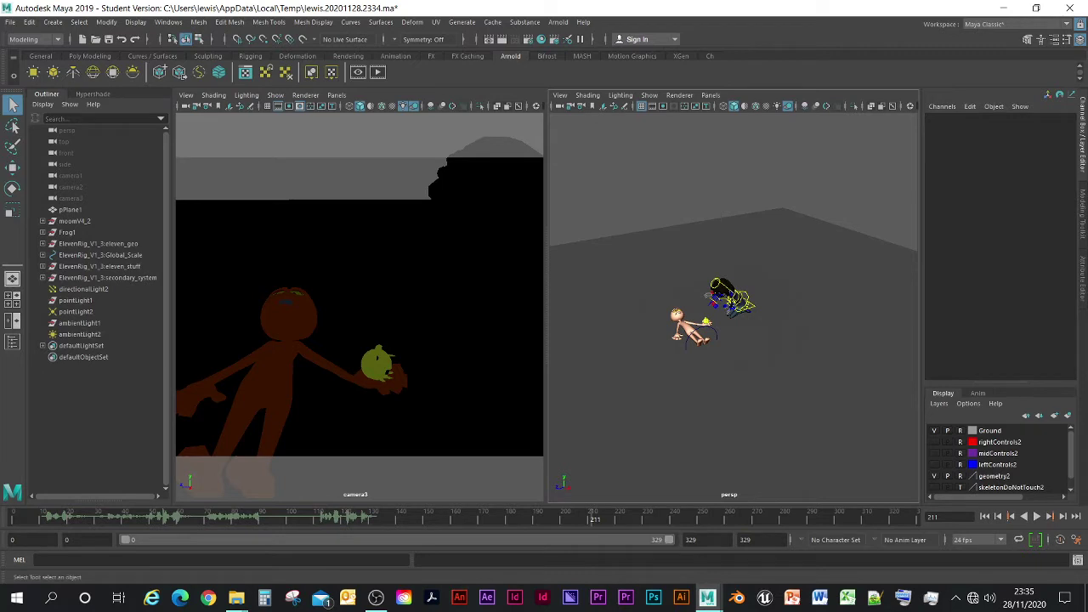
Open the Trax Editor and delete the existing audio clip from the soundtrack
click(9, 22)
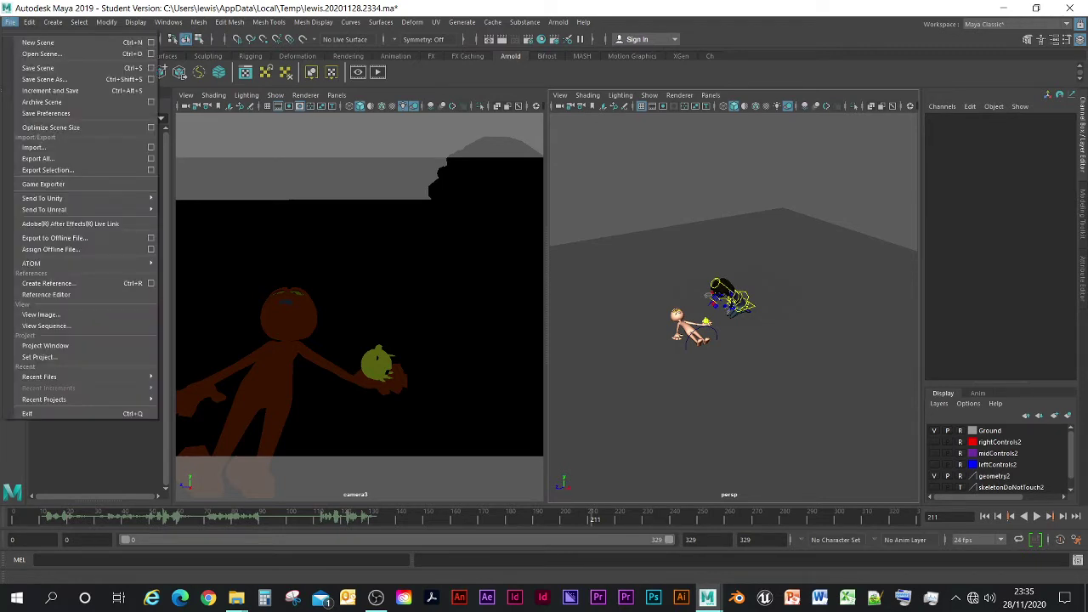
mouse_move(168, 22)
mouse_move(225, 85)
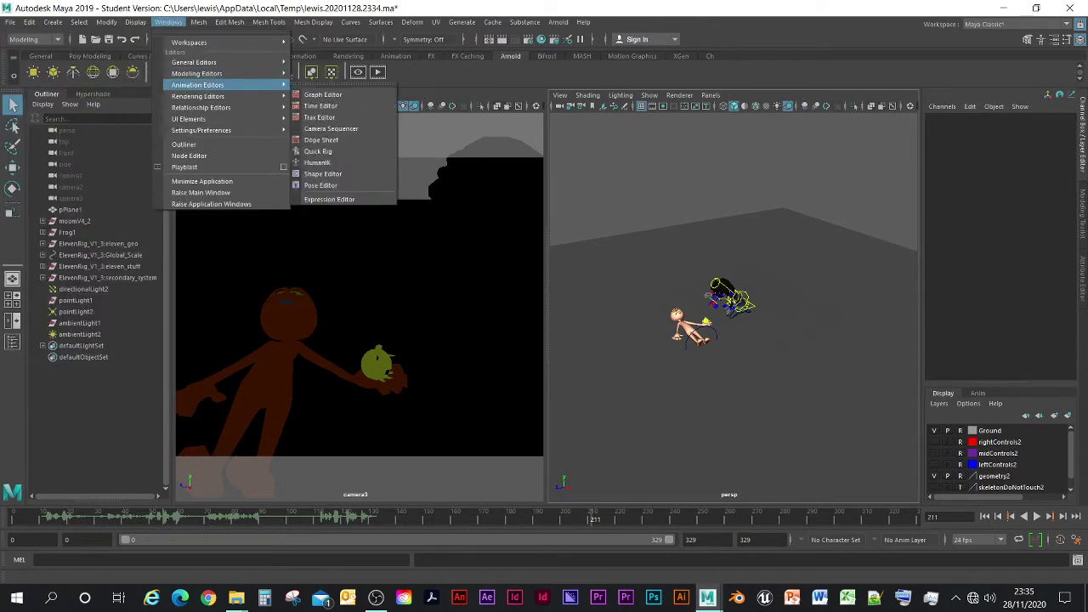
click(320, 118)
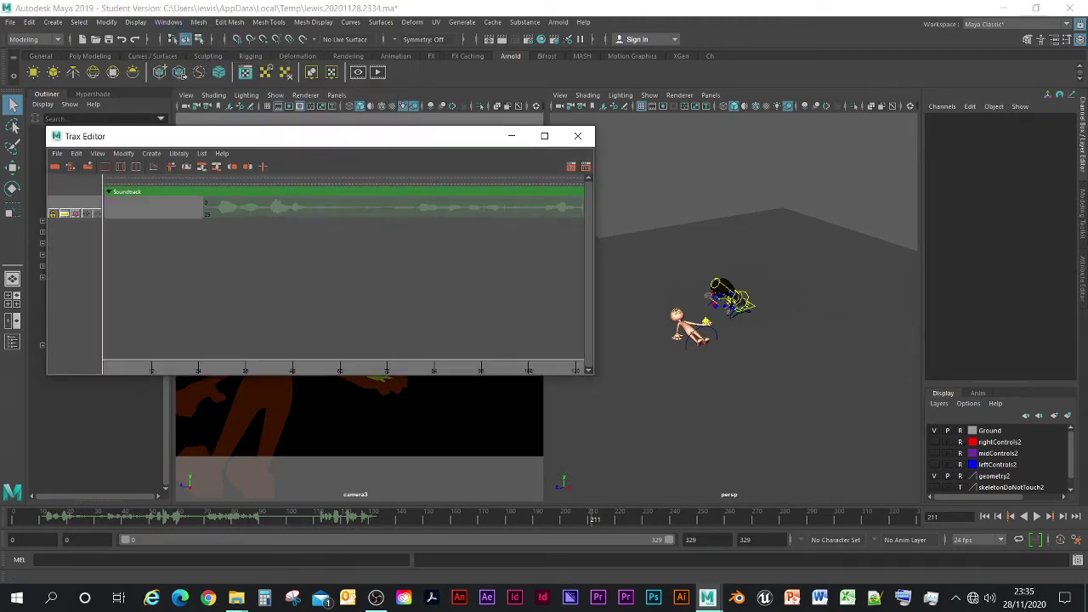
click(349, 207)
key(Delete)
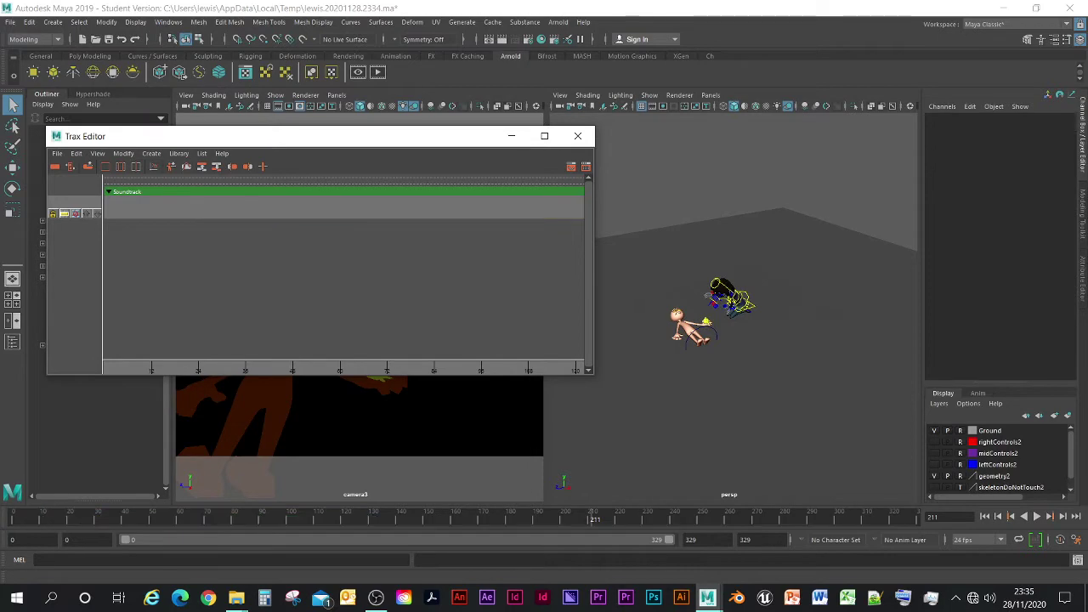
click(57, 154)
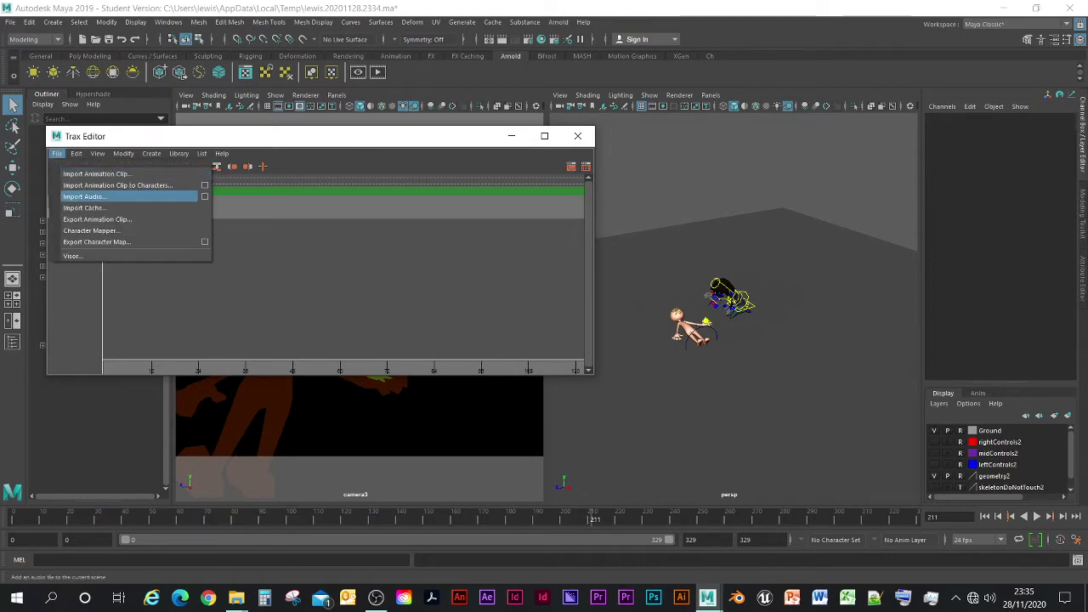
click(83, 197)
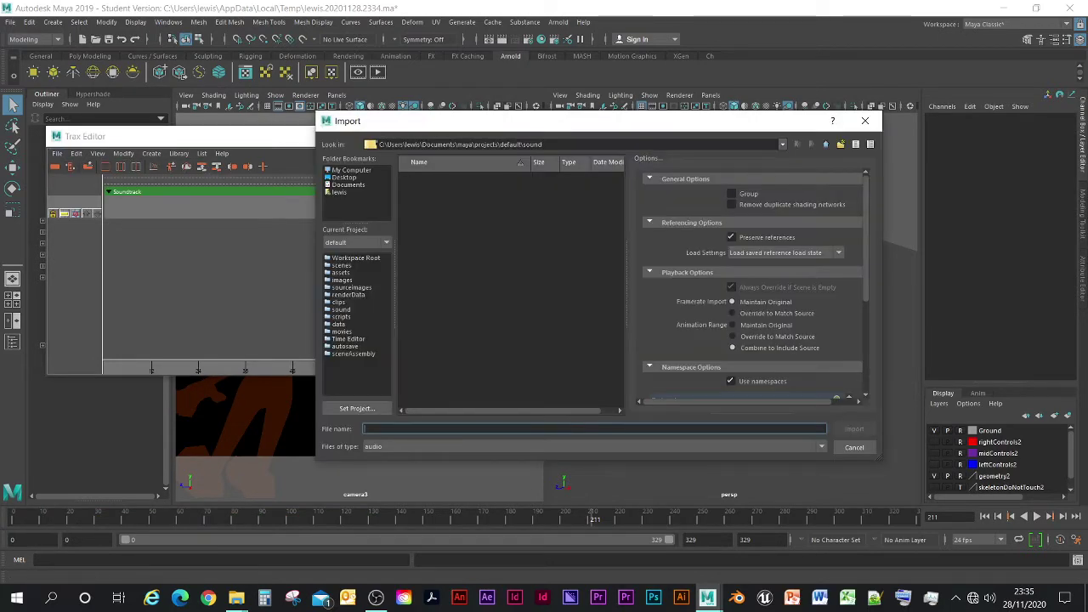
click(866, 120)
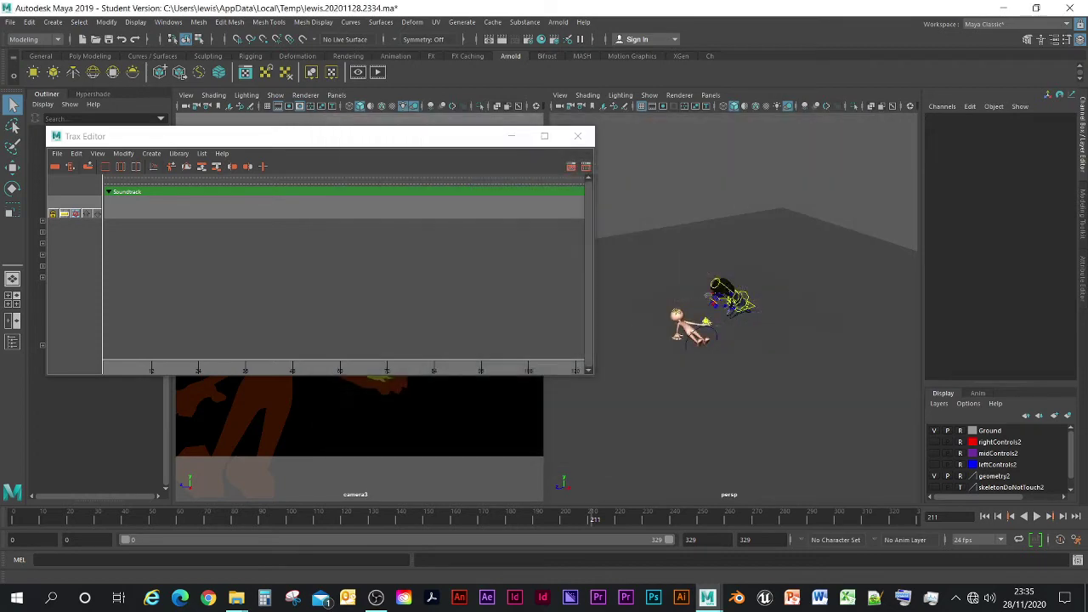
Set the scene's renderer to Maya Software in the render settings
click(528, 39)
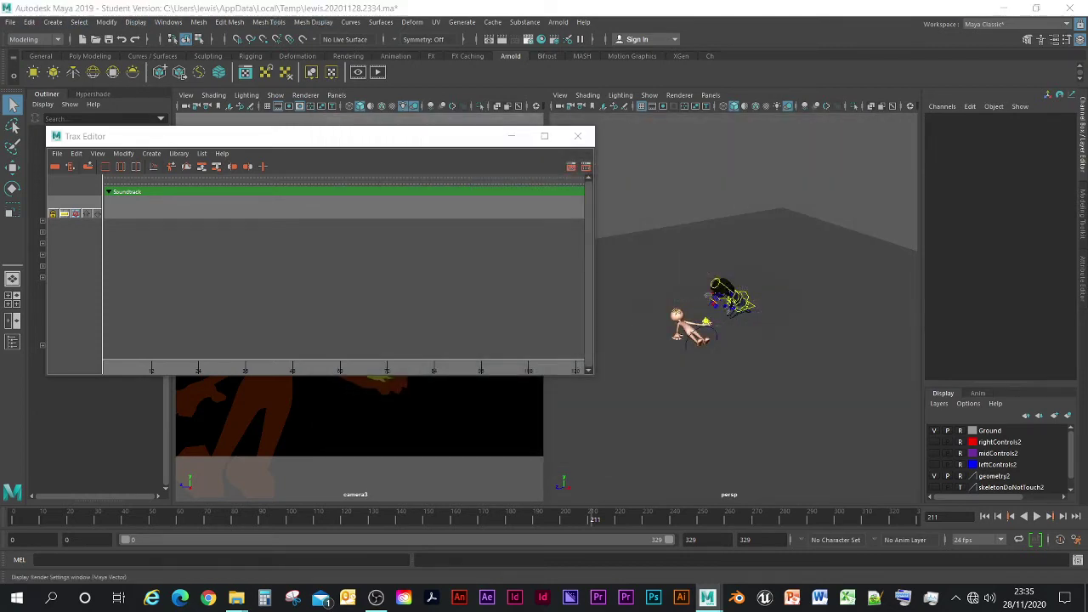
click(226, 148)
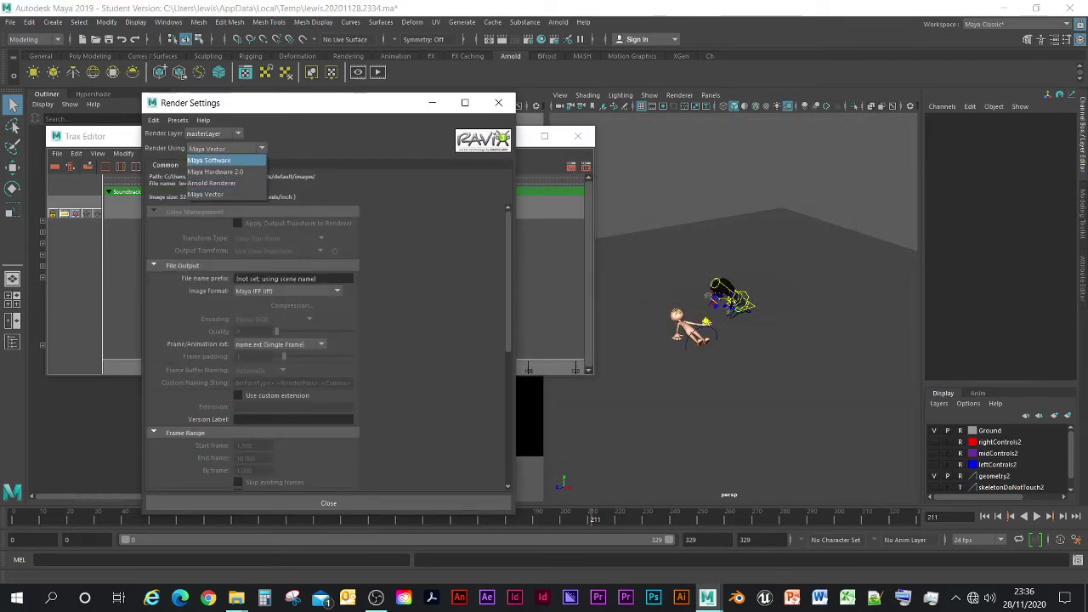
click(223, 160)
click(328, 502)
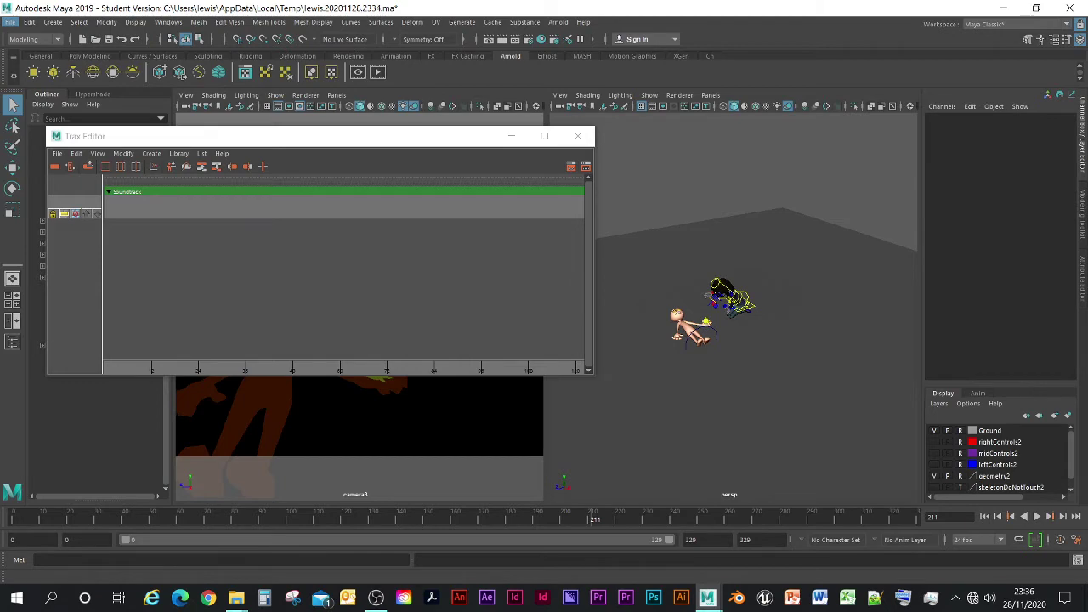
Set the current project to the November folder inside Year 3, Showreel & Engagement
click(10, 21)
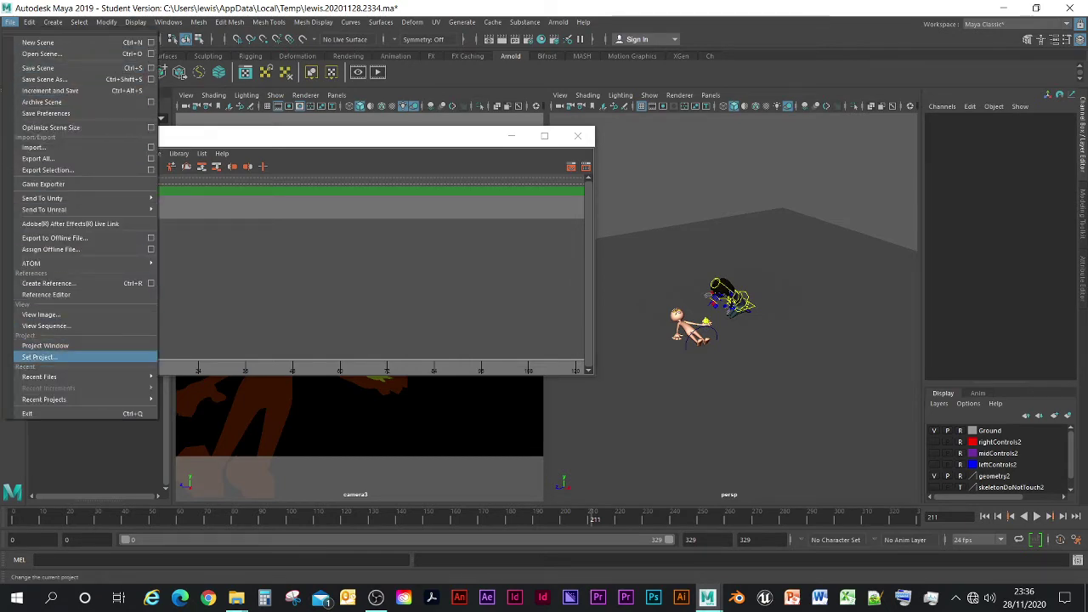
click(40, 357)
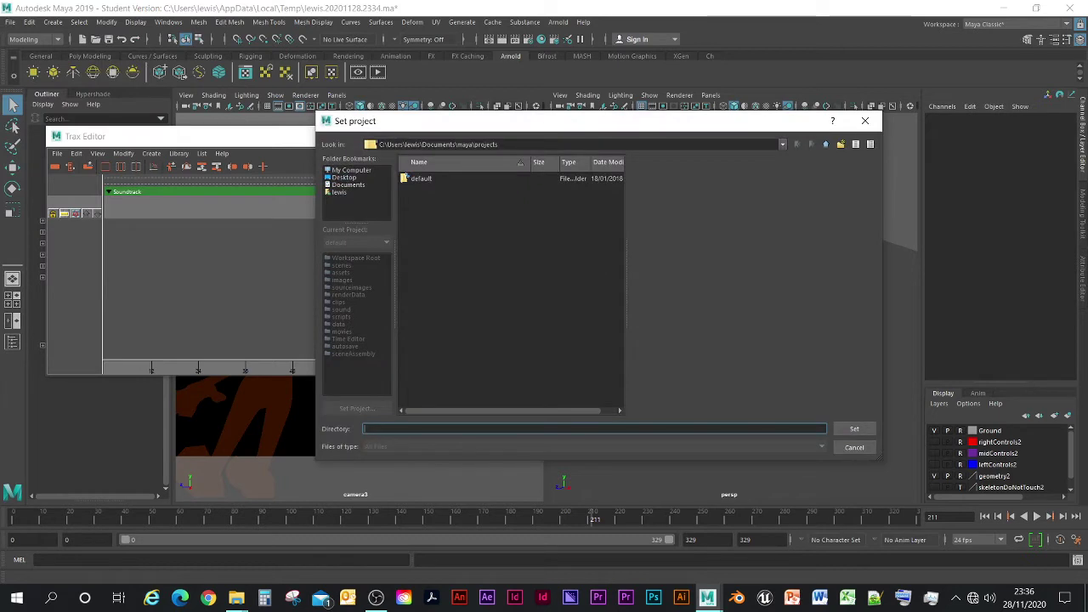
click(351, 170)
click(344, 178)
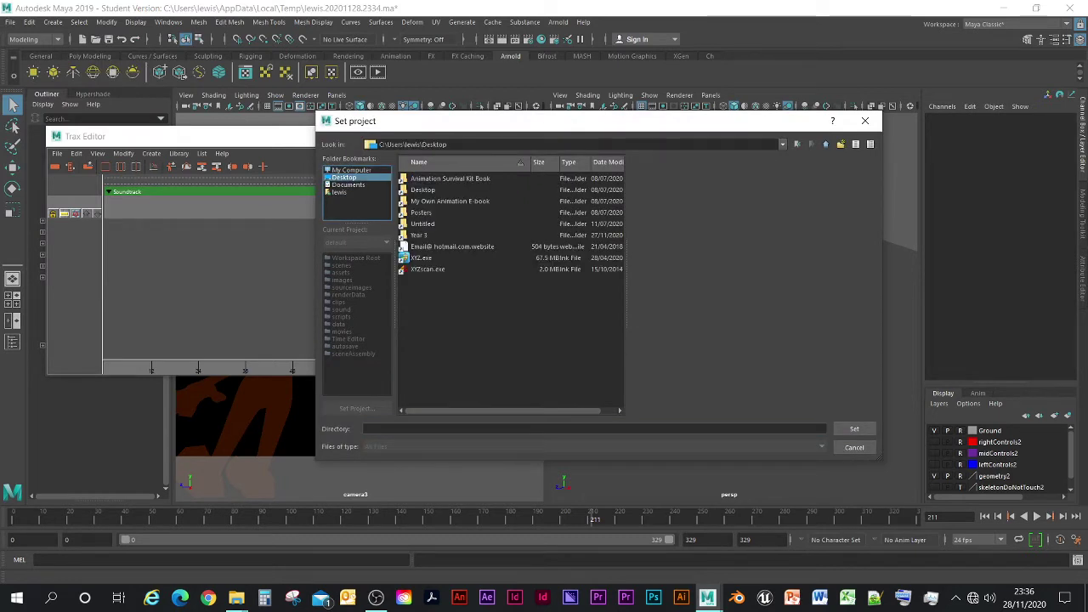
double_click(419, 235)
double_click(446, 212)
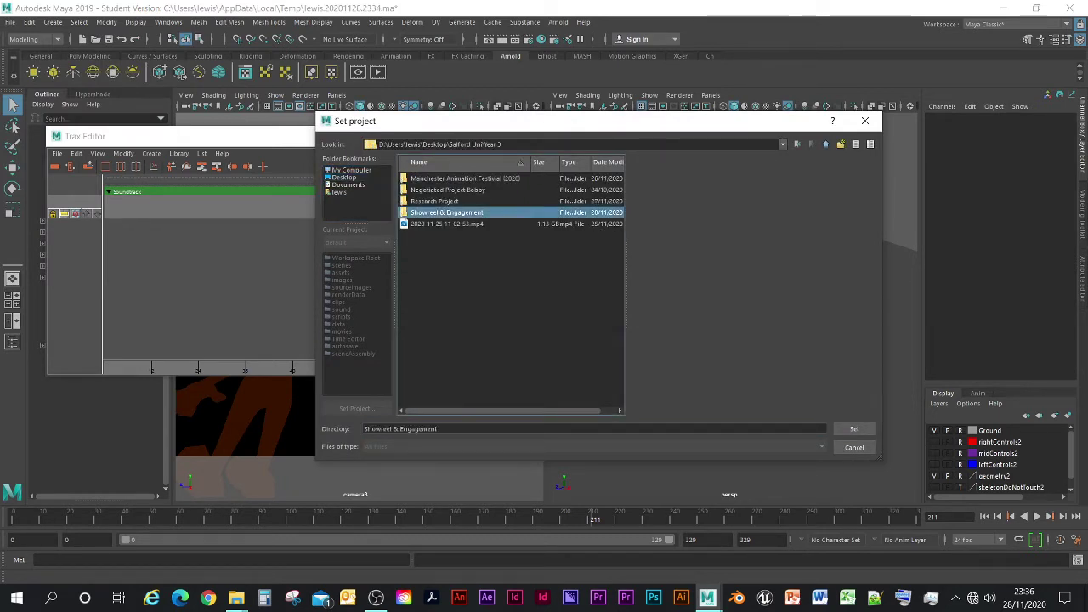
double_click(425, 212)
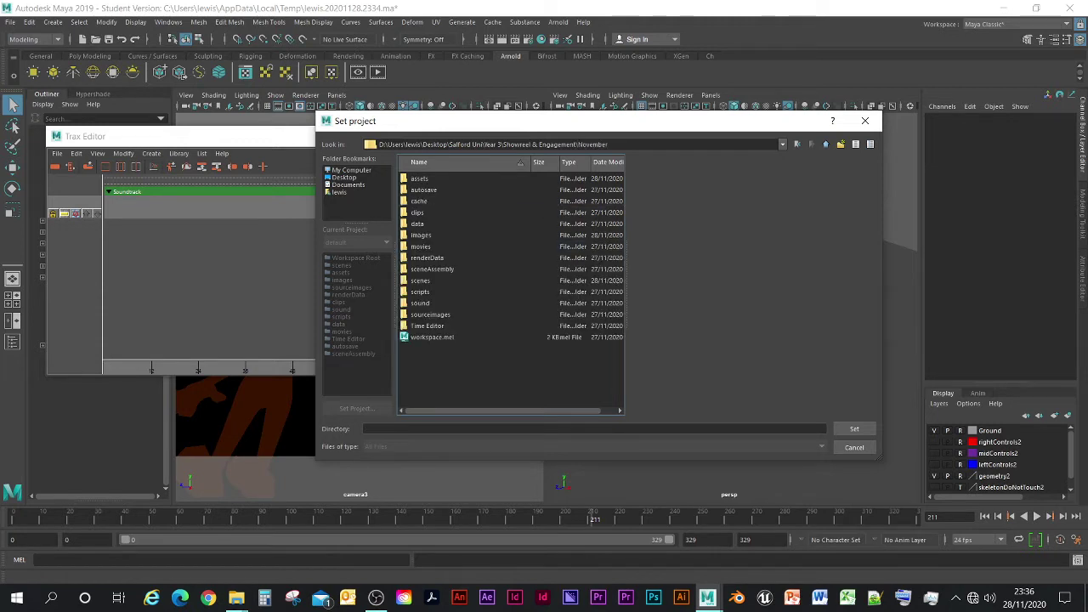
double_click(421, 281)
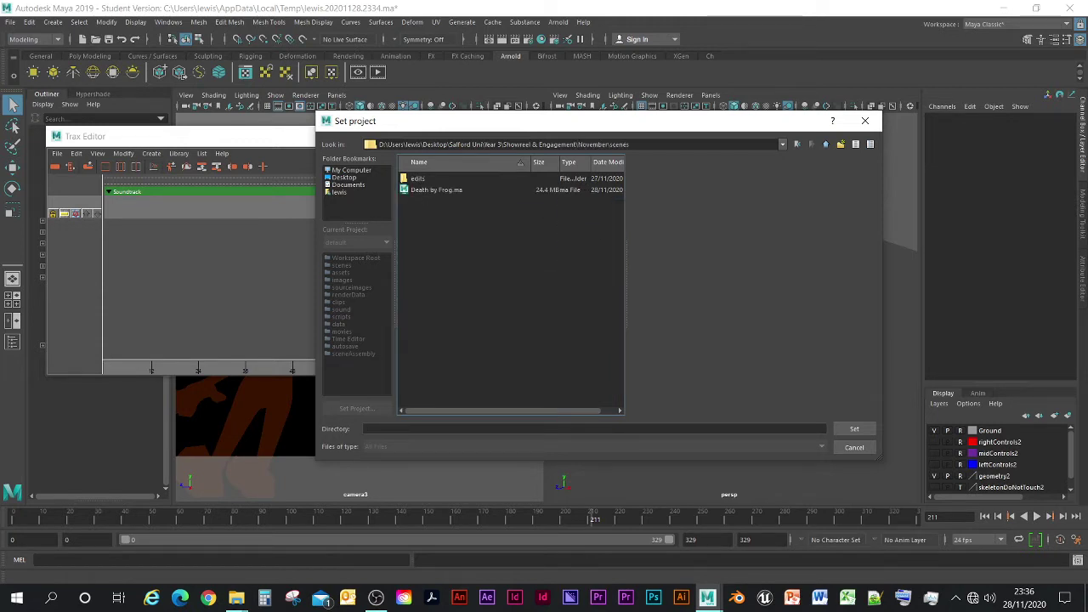
double_click(434, 190)
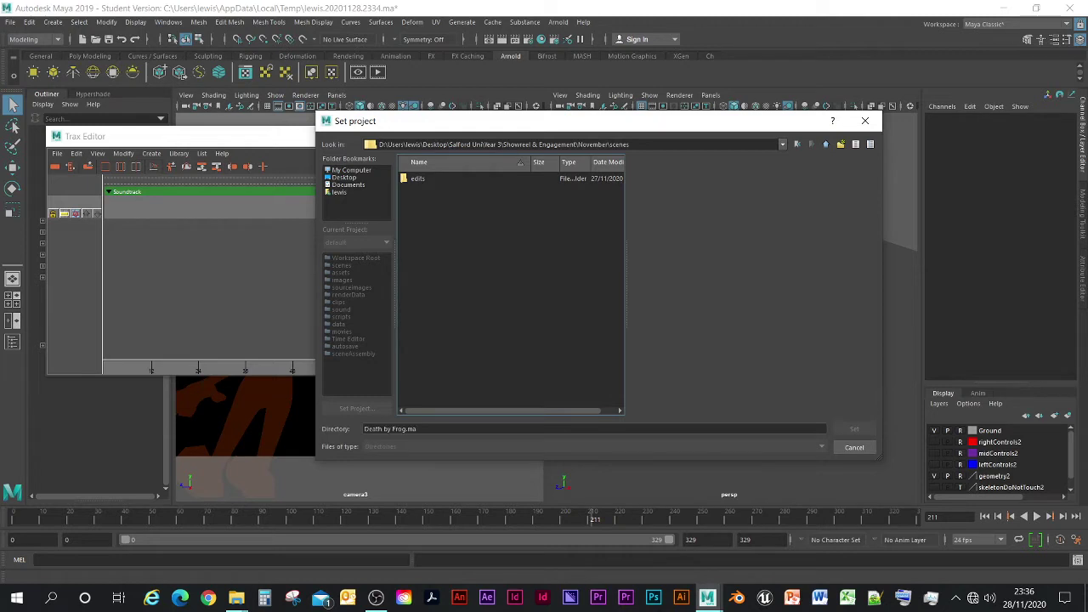
click(826, 144)
click(826, 145)
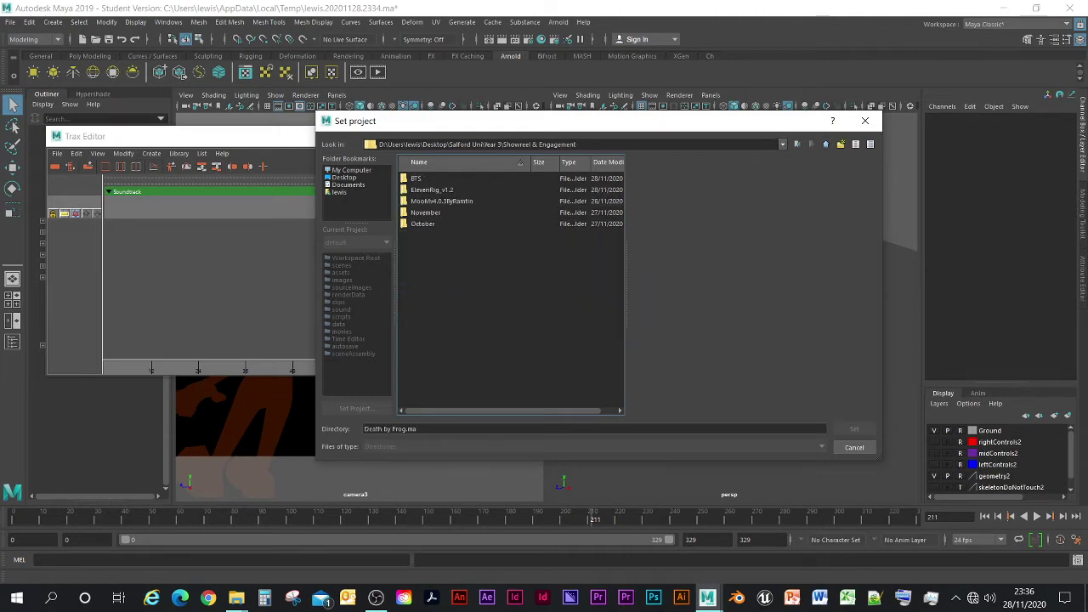
double_click(426, 212)
click(855, 429)
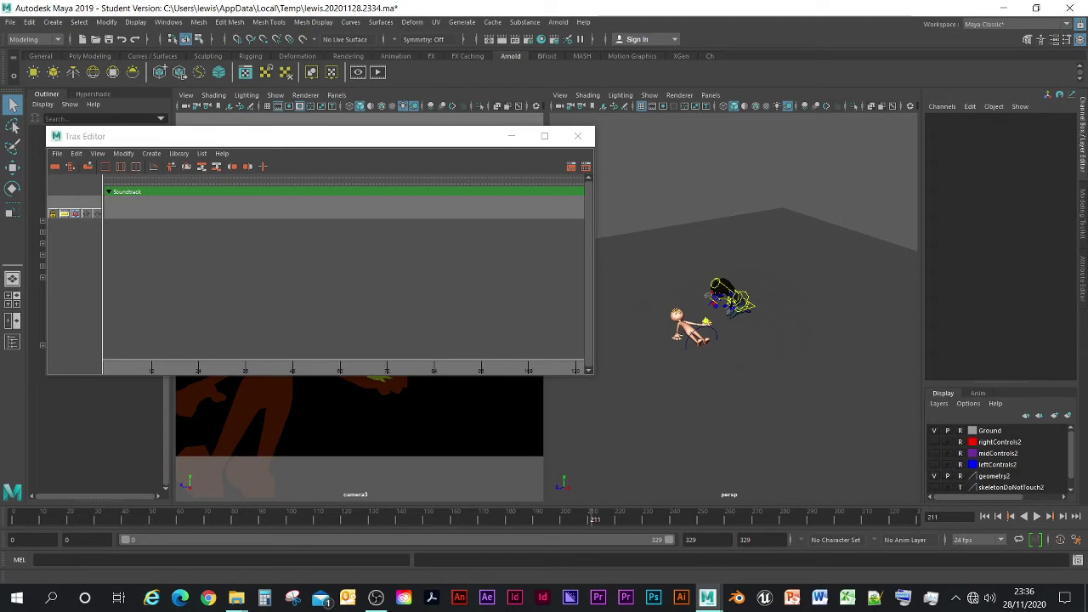
Import the audio file 11SecClub_November_Competition.wav into the Trax Editor soundtrack
click(57, 154)
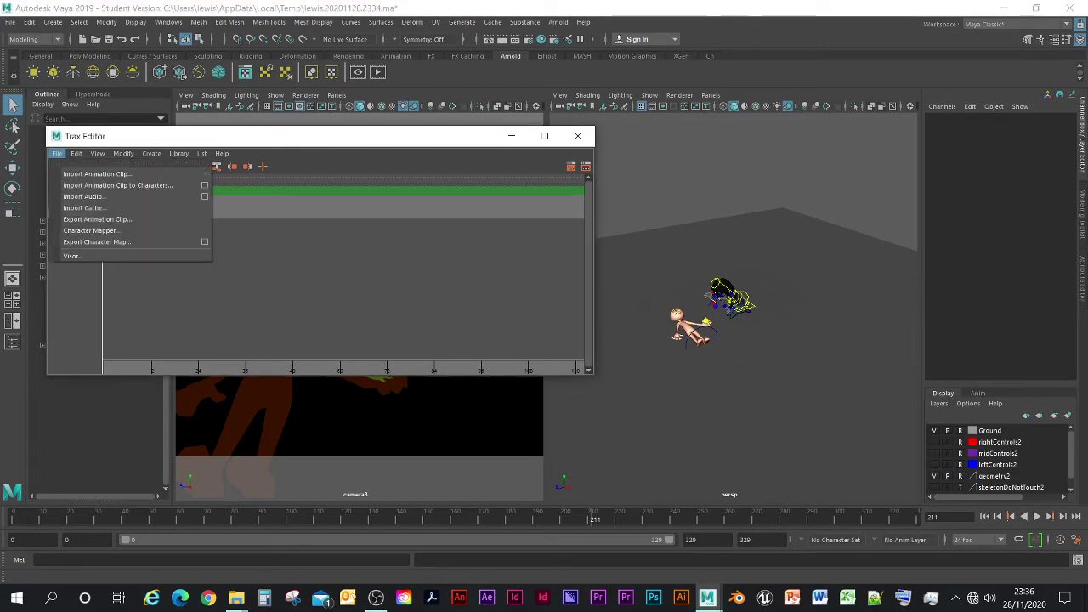
click(82, 196)
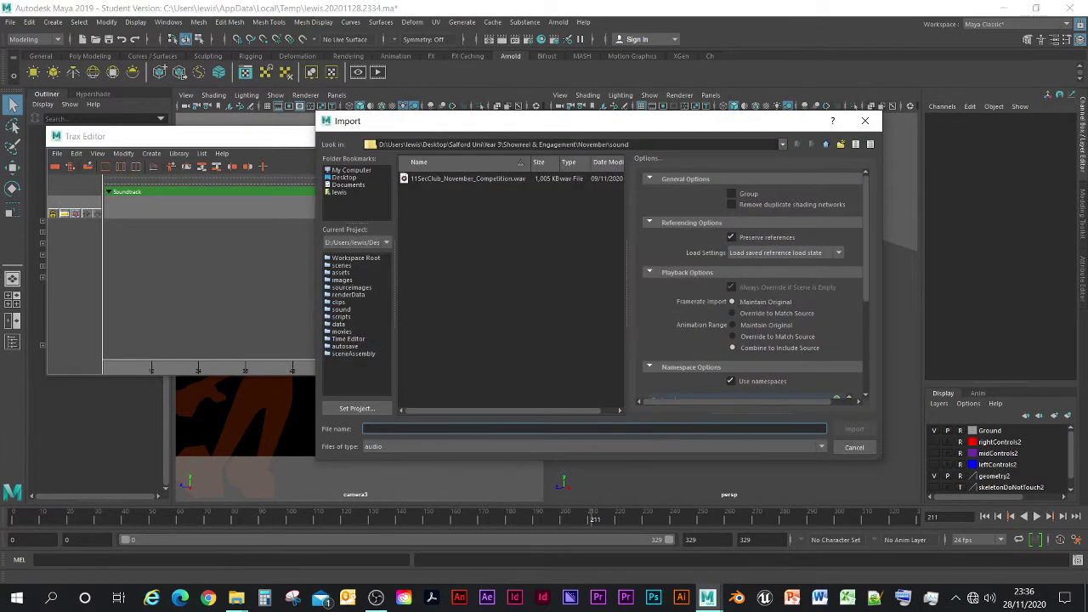
double_click(467, 179)
click(544, 332)
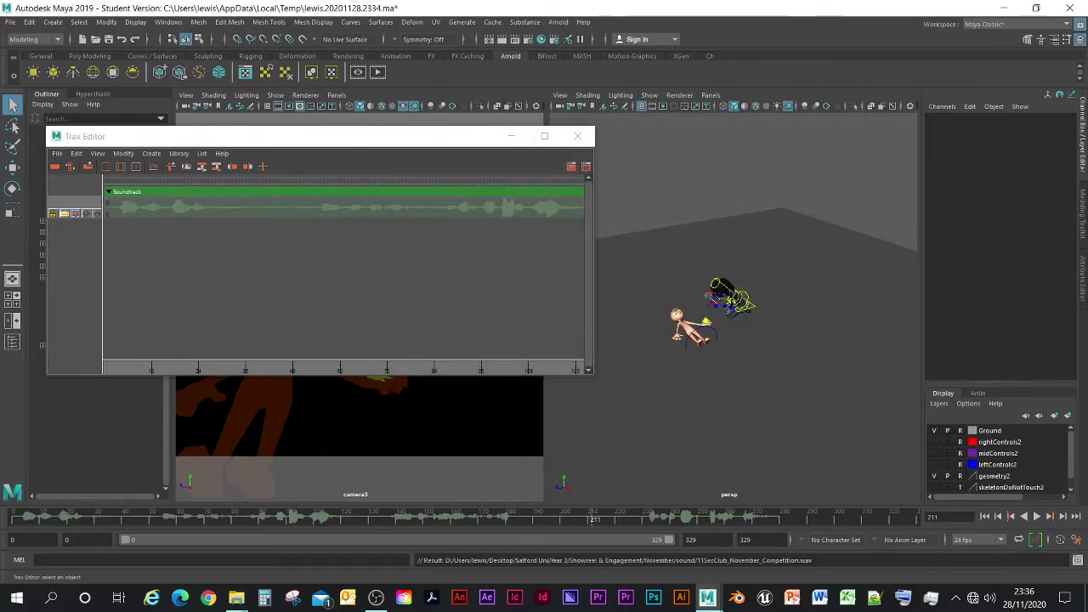
Play back the animation several times to check the timing of the imported audio
key(alt+v)
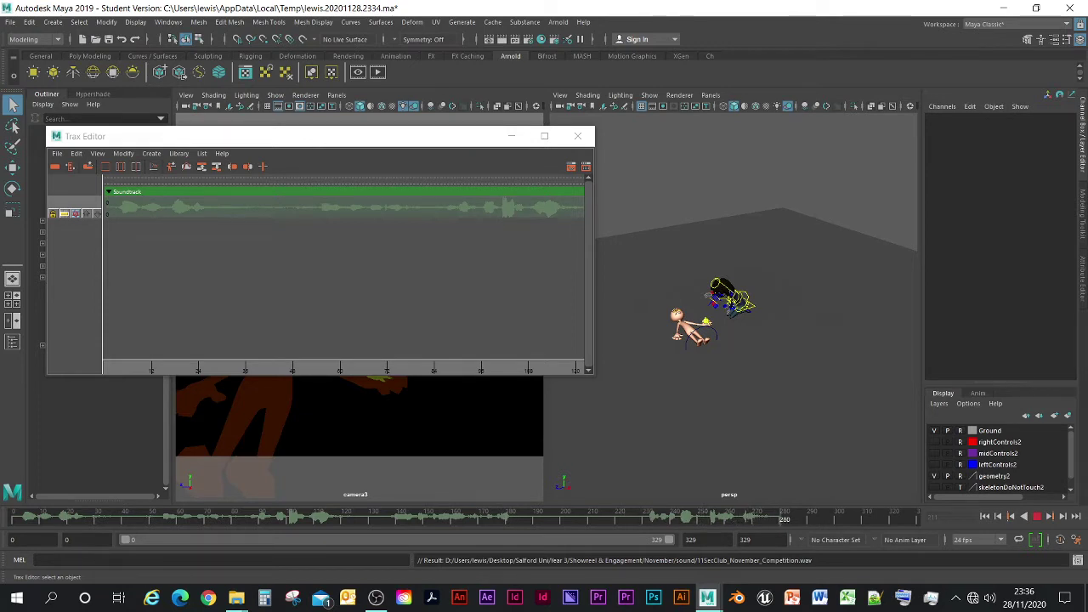
key(alt+v)
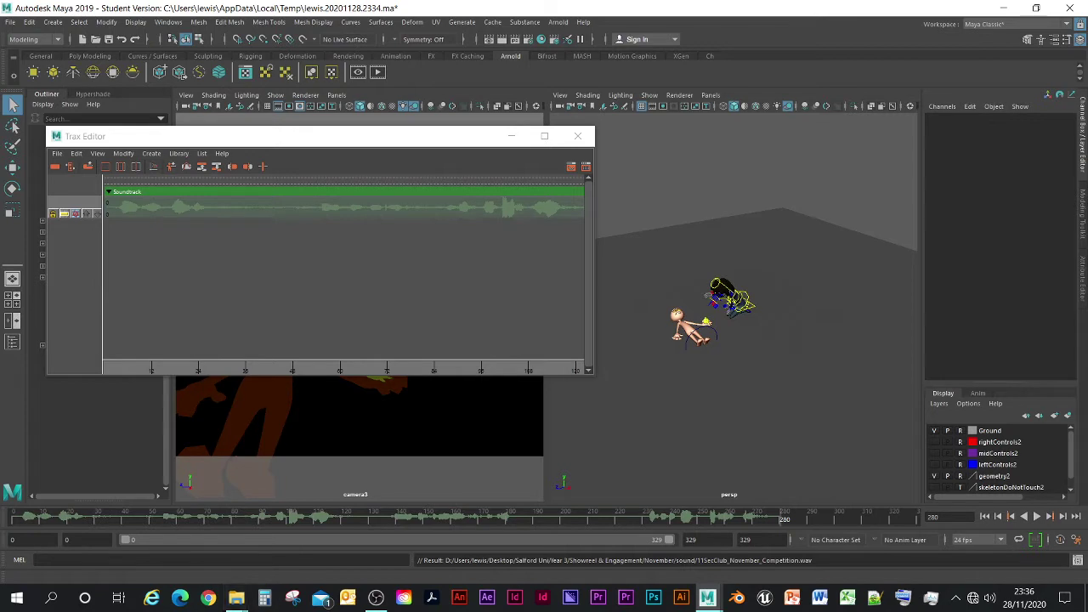
key(alt+v)
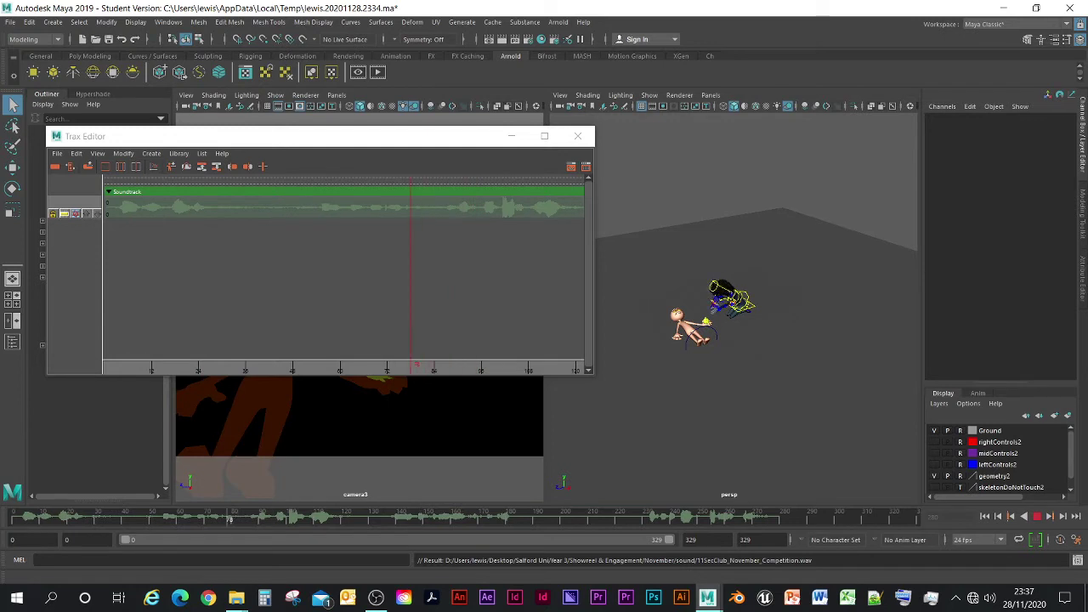
key(Escape)
key(alt+v)
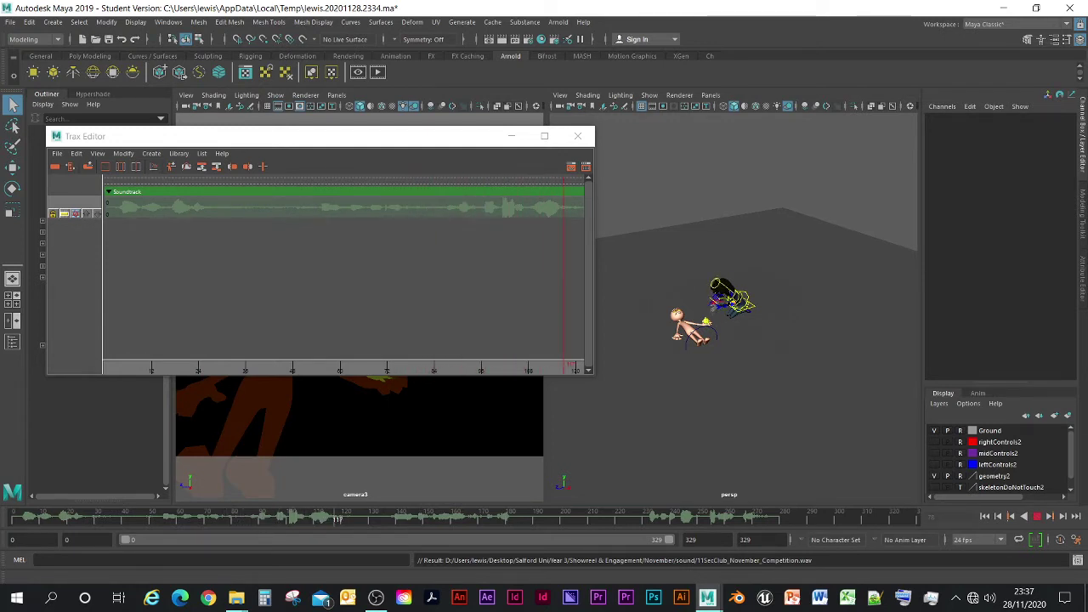
key(Escape)
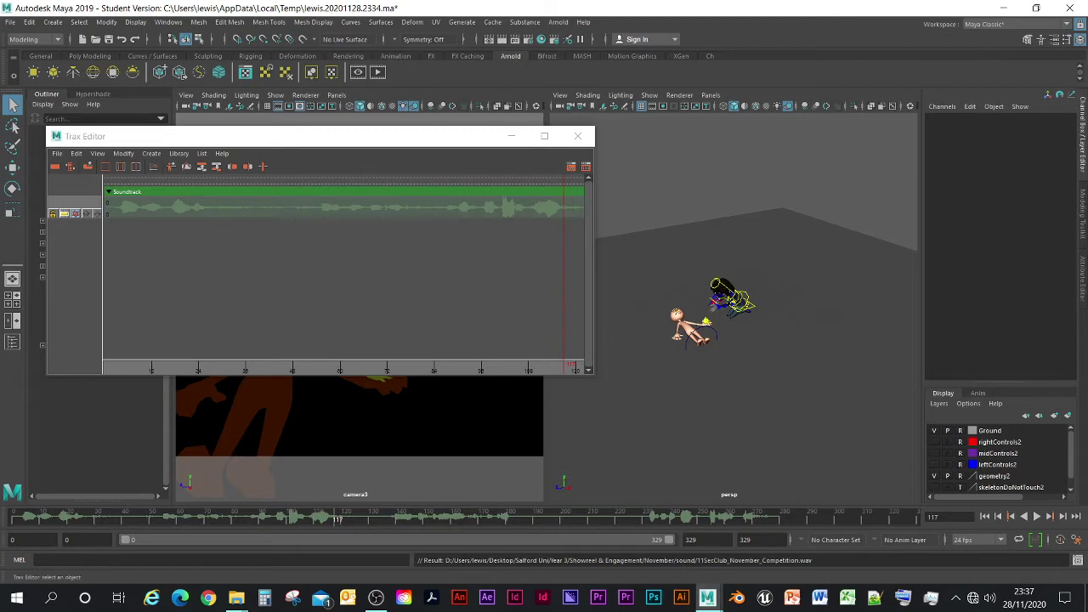
Shift the audio clip in the soundtrack to start at about frame 25 and minimize the Trax Editor
drag(255, 207, 339, 207)
drag(424, 207, 440, 207)
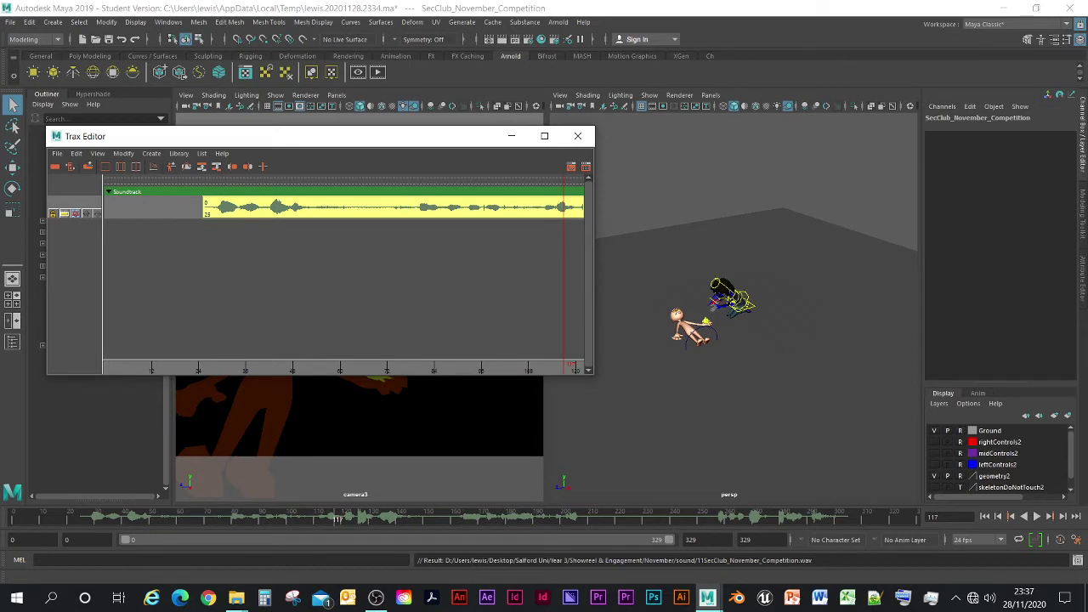
click(511, 136)
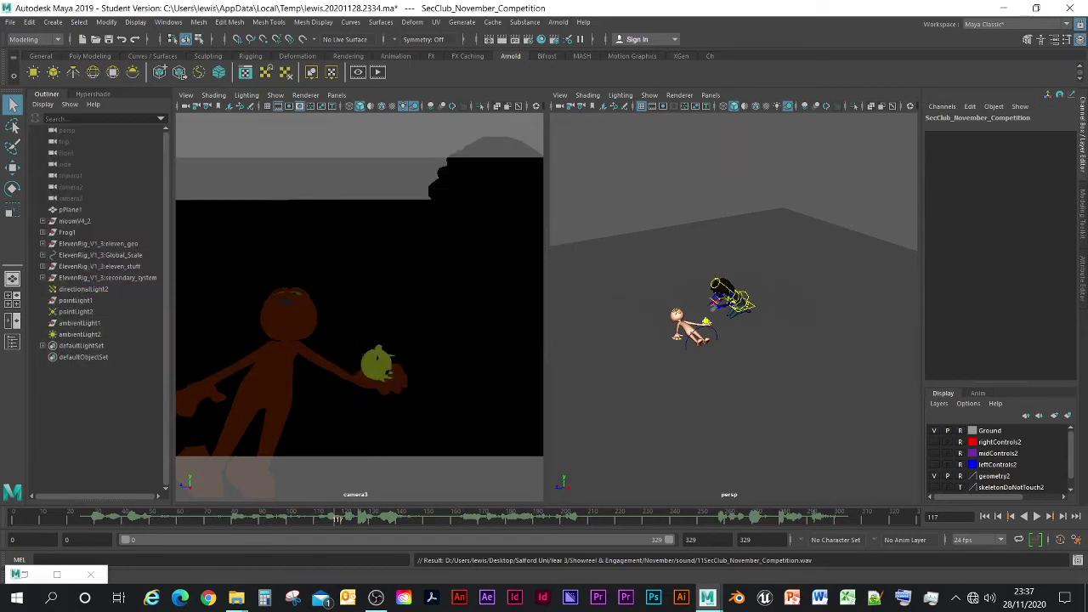
Scrub and play the animation to check the character's sync with the shifted audio
drag(88, 517, 179, 517)
key(alt+v)
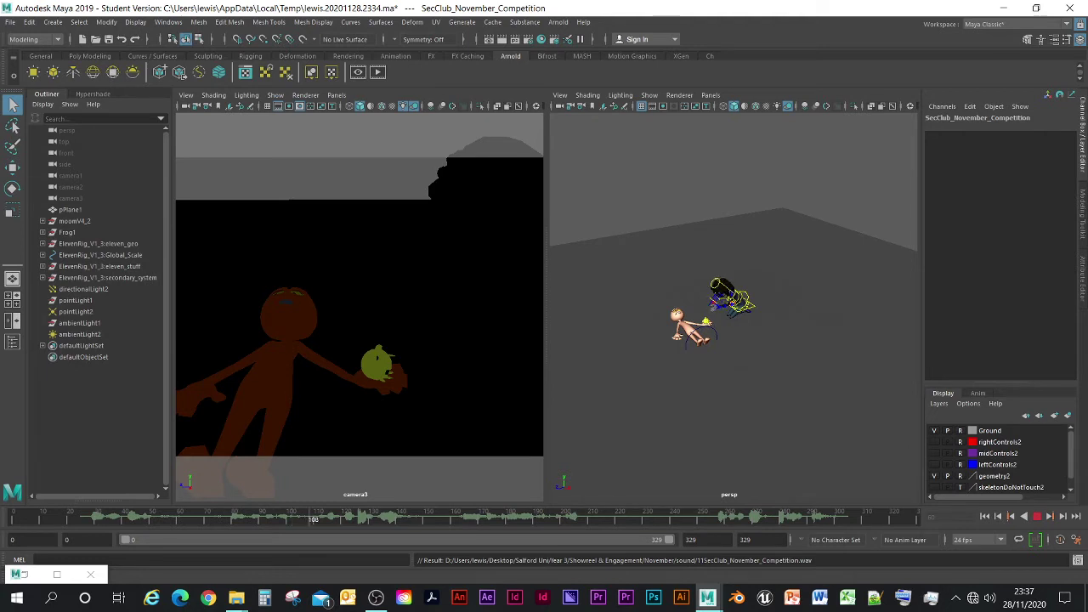
key(Escape)
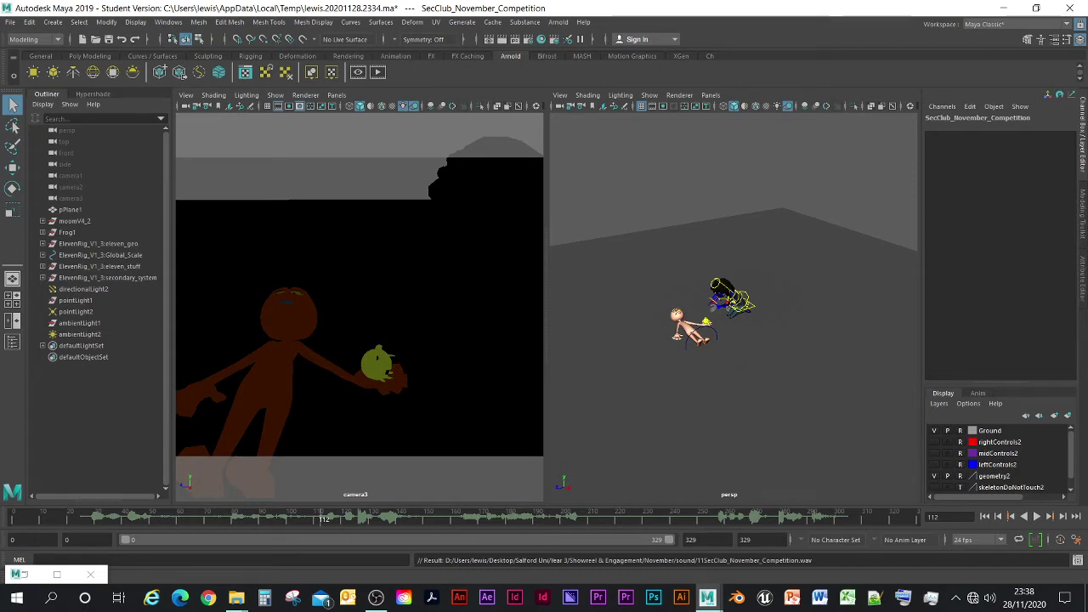
Delete the ambientLight2 light from the scene
click(80, 334)
key(Delete)
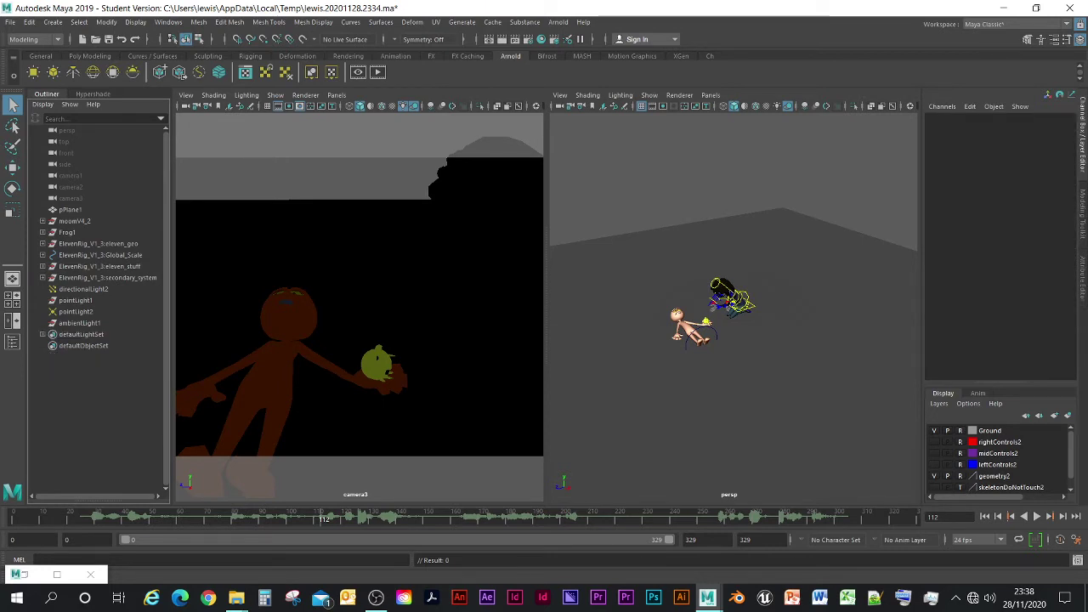
Delete the lights ambientLight1, pointLight2, pointLight1 and directionalLight2 from the scene
click(80, 324)
click(246, 94)
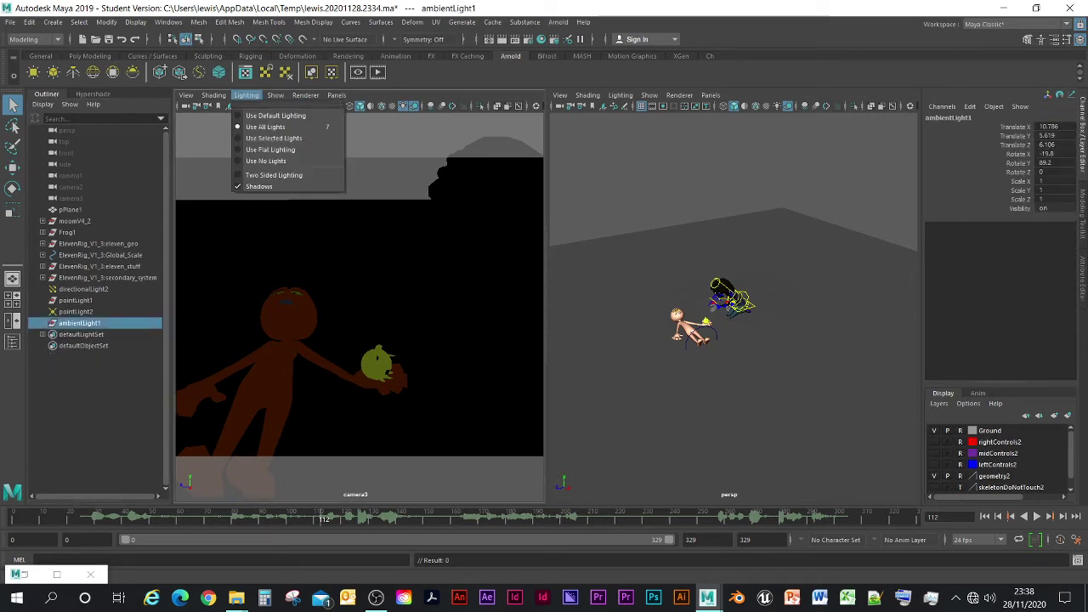
click(246, 94)
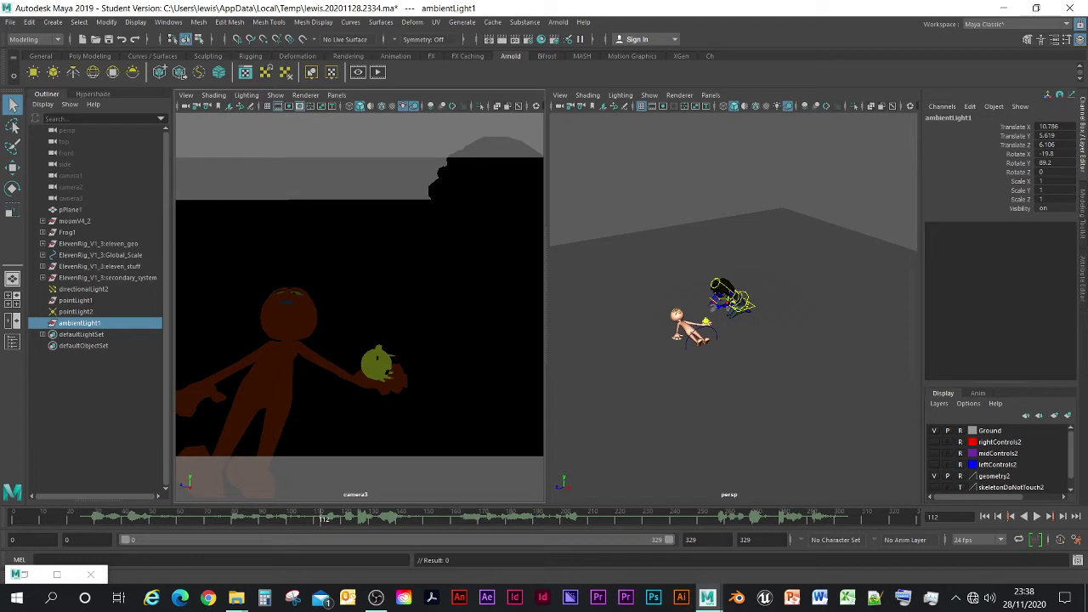
key(Delete)
click(76, 312)
key(Delete)
click(75, 301)
key(Delete)
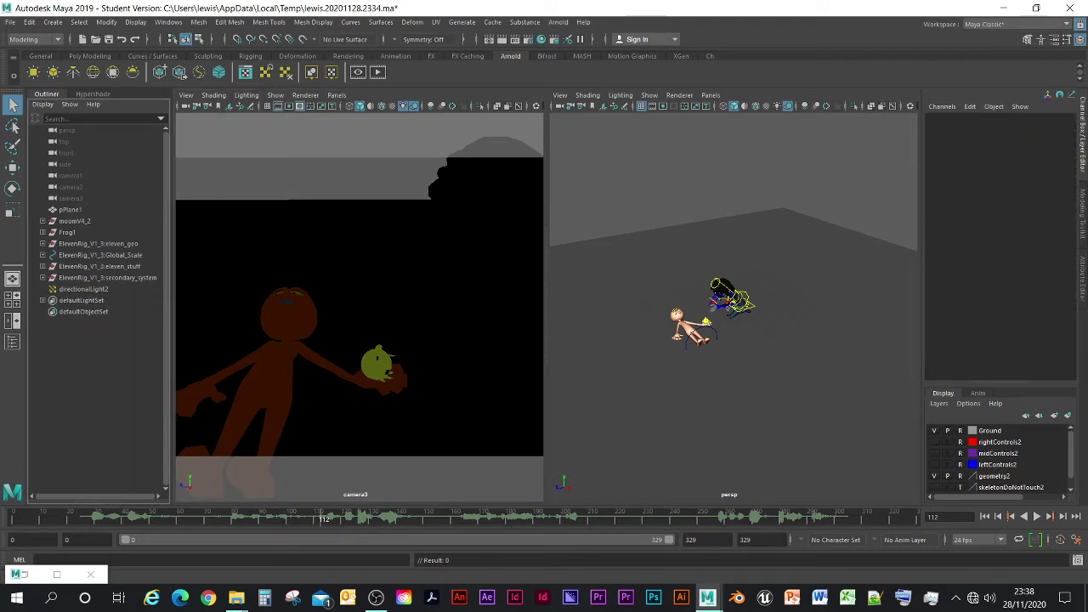
click(78, 290)
key(Delete)
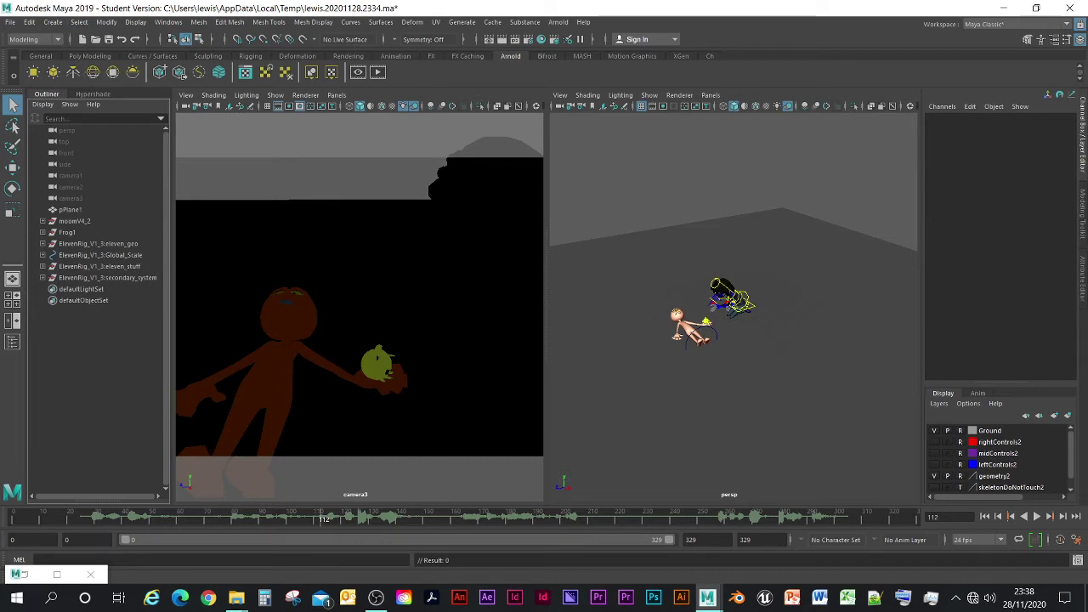
Create a directional light and move it up and forward to about Translate Y 9.95 and Translate Z 9.73
click(52, 22)
mouse_move(85, 96)
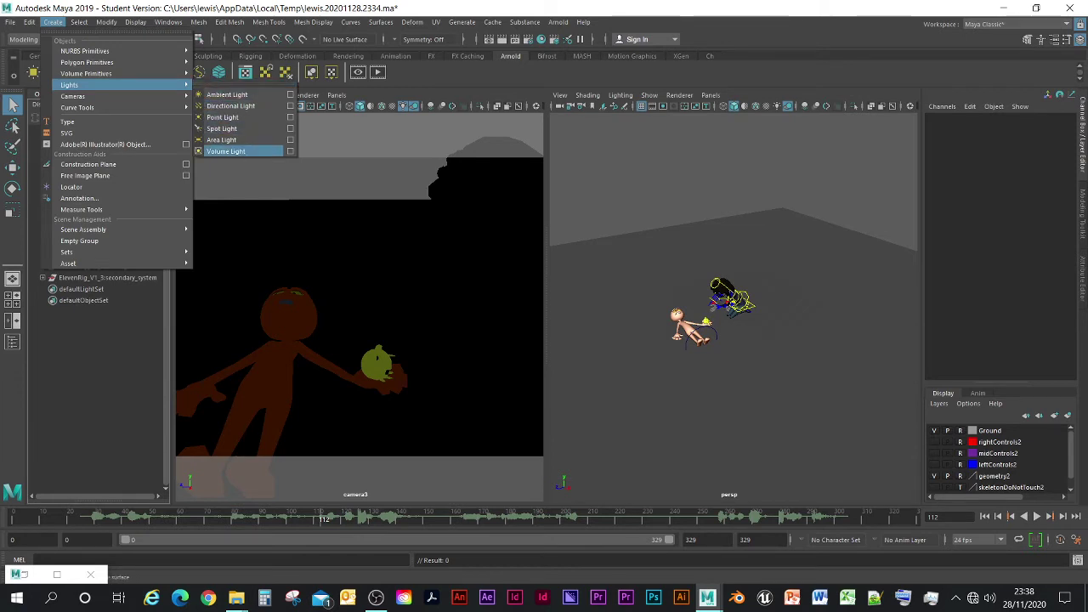
click(231, 106)
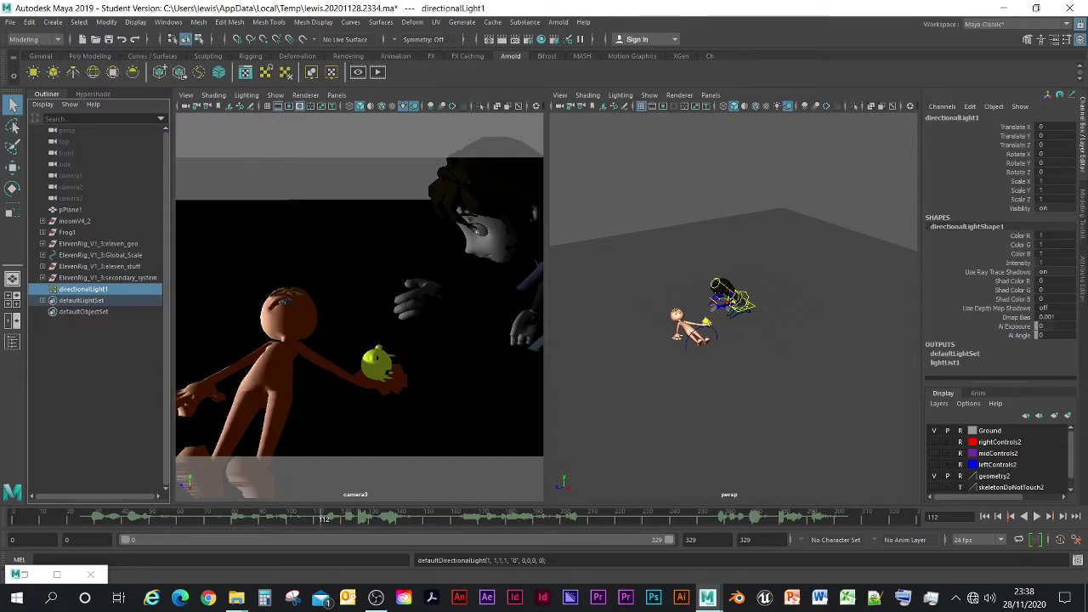
click(12, 168)
drag(738, 257, 739, 228)
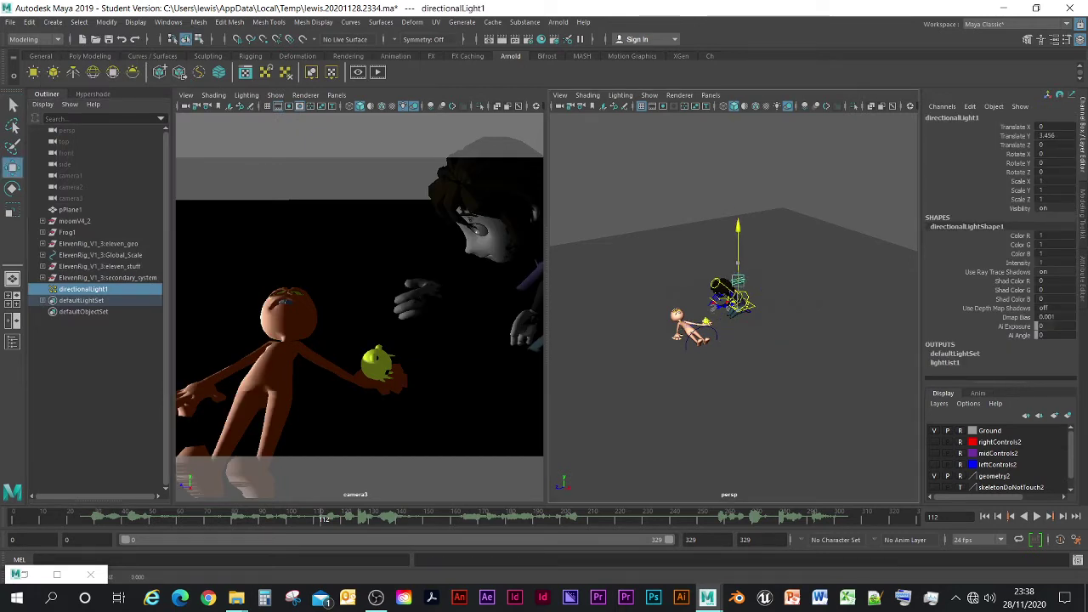
drag(738, 277, 787, 253)
Rotate the directional light to about X -25, Y 60, Z 3 so that it shines on the characters
click(12, 189)
drag(744, 223, 615, 267)
key(w)
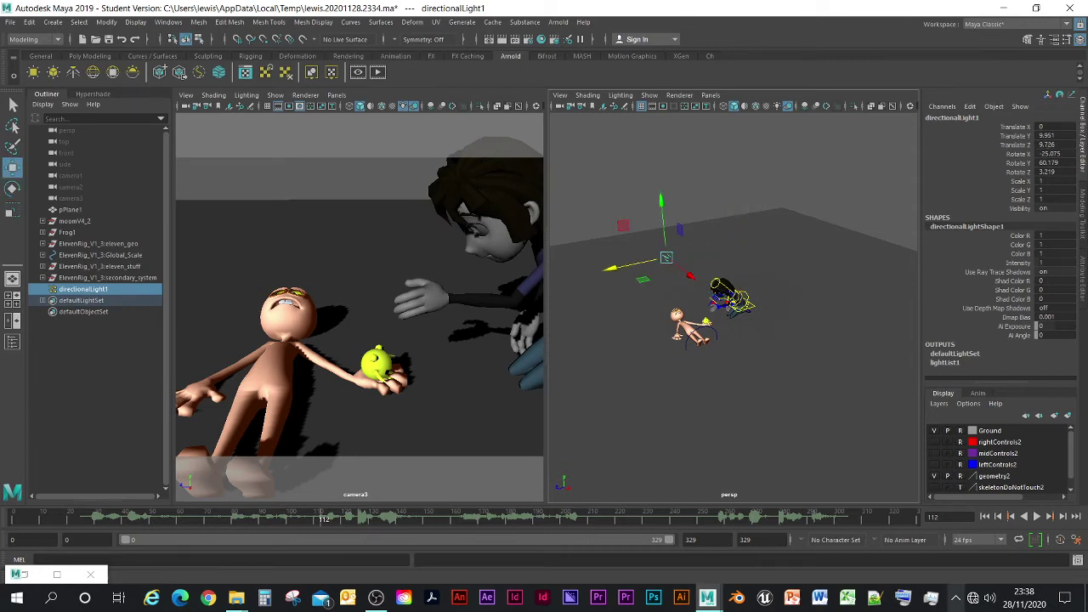
Move the directional light to about Translate X 11.42 and rotate it to about X -38, Y 70, Z -11
click(956, 598)
click(956, 598)
drag(690, 275, 744, 318)
key(w)
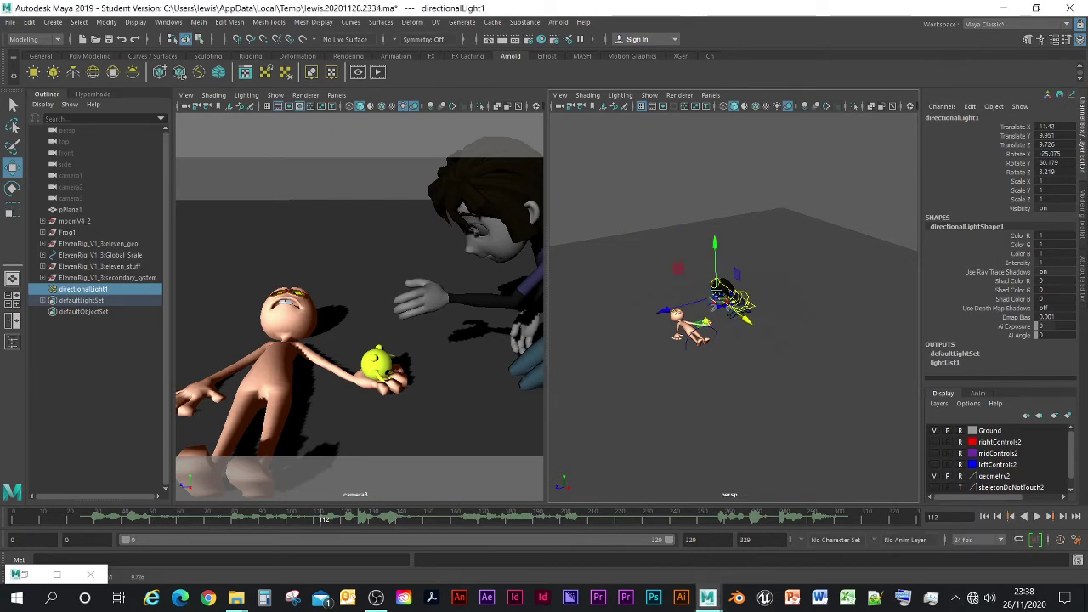
click(13, 188)
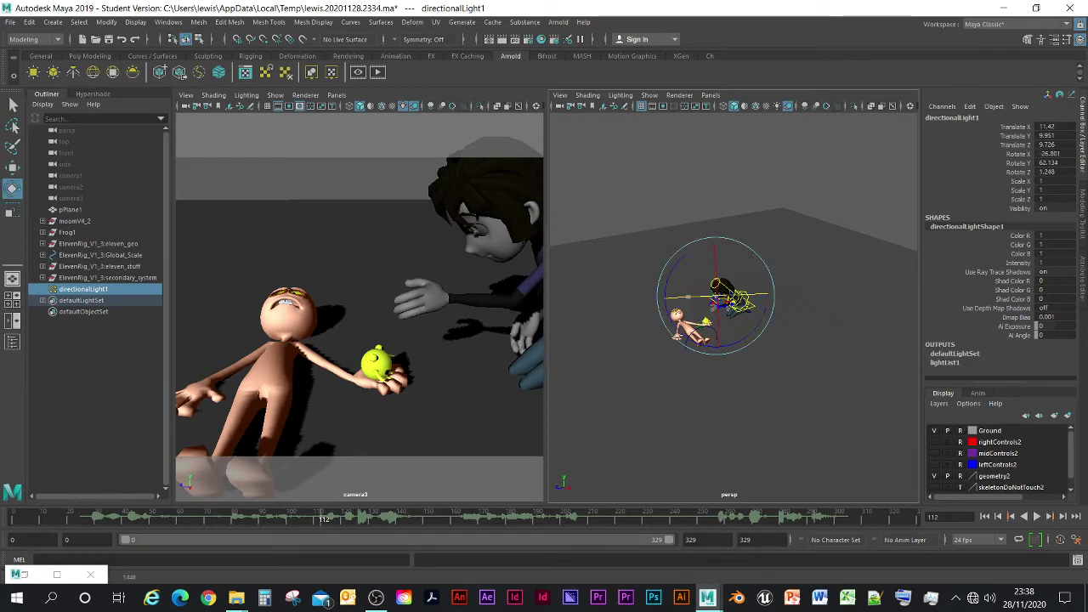
drag(688, 297, 695, 297)
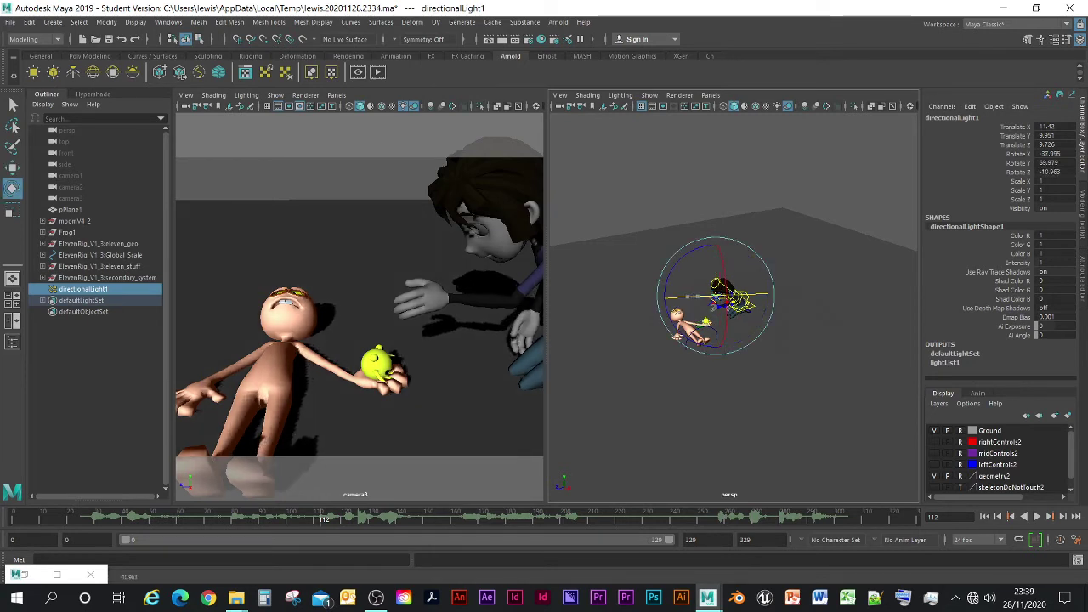
Save the scene, accepting the student version notice, and render the current frame through camera3
key(q)
key(ctrl+s)
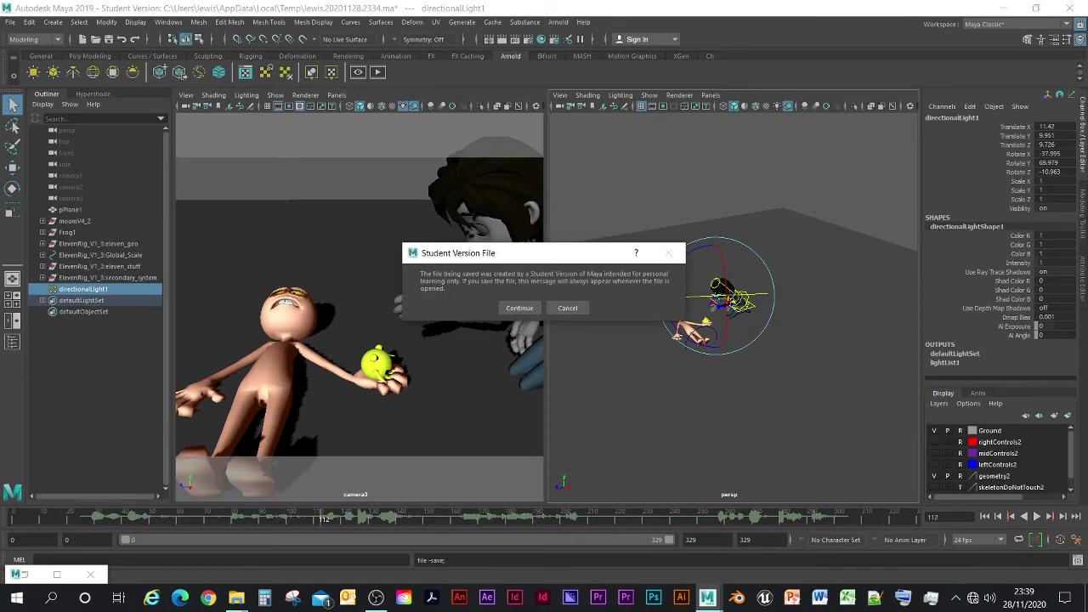
click(517, 309)
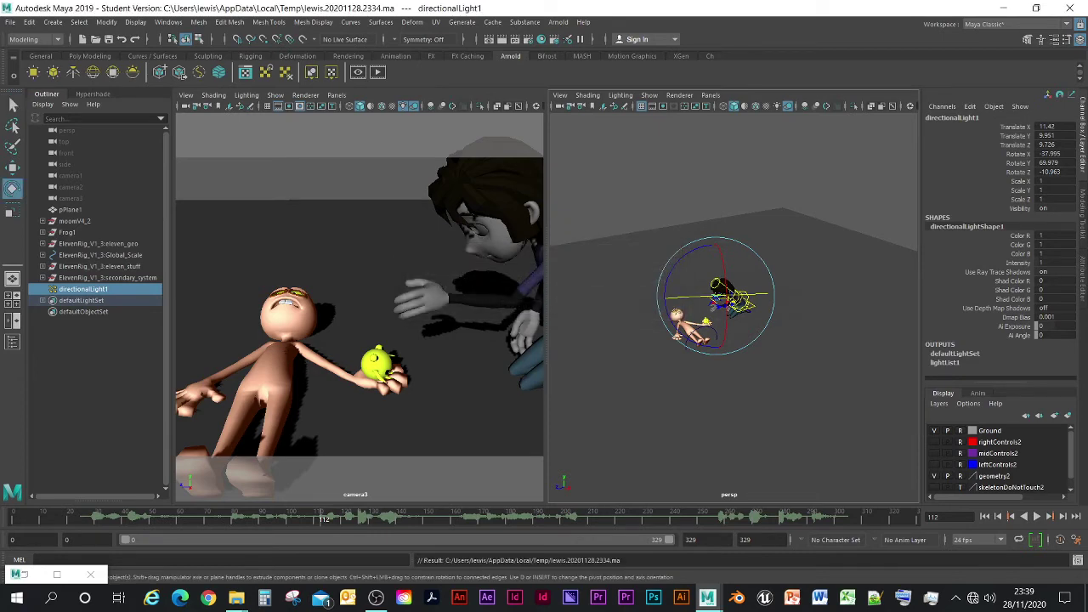
click(459, 392)
click(502, 39)
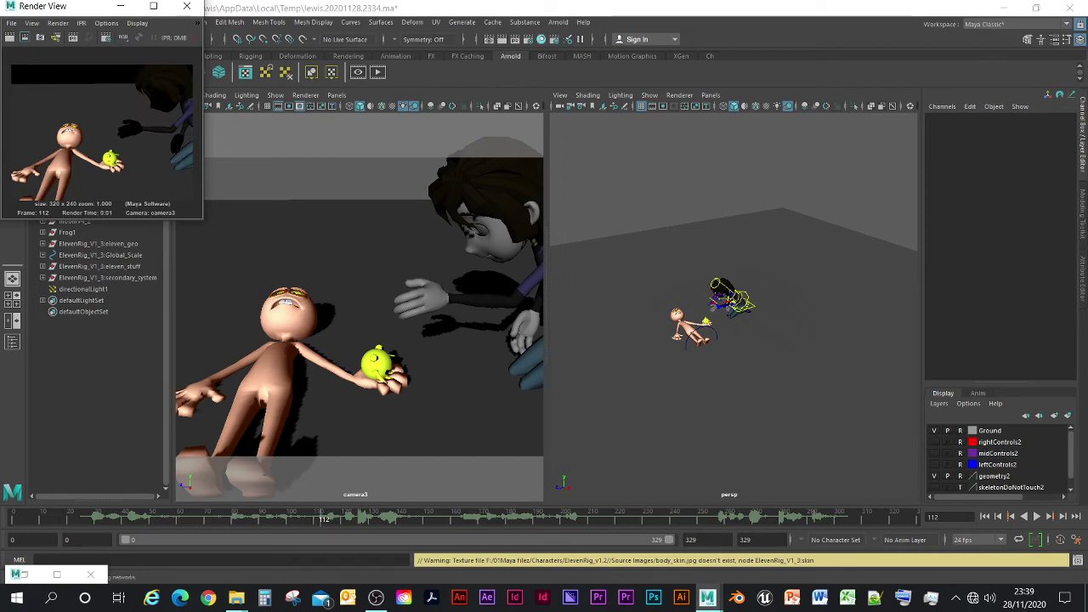
Set the render output to JPEG images with the name.#.ext frame extension
click(528, 39)
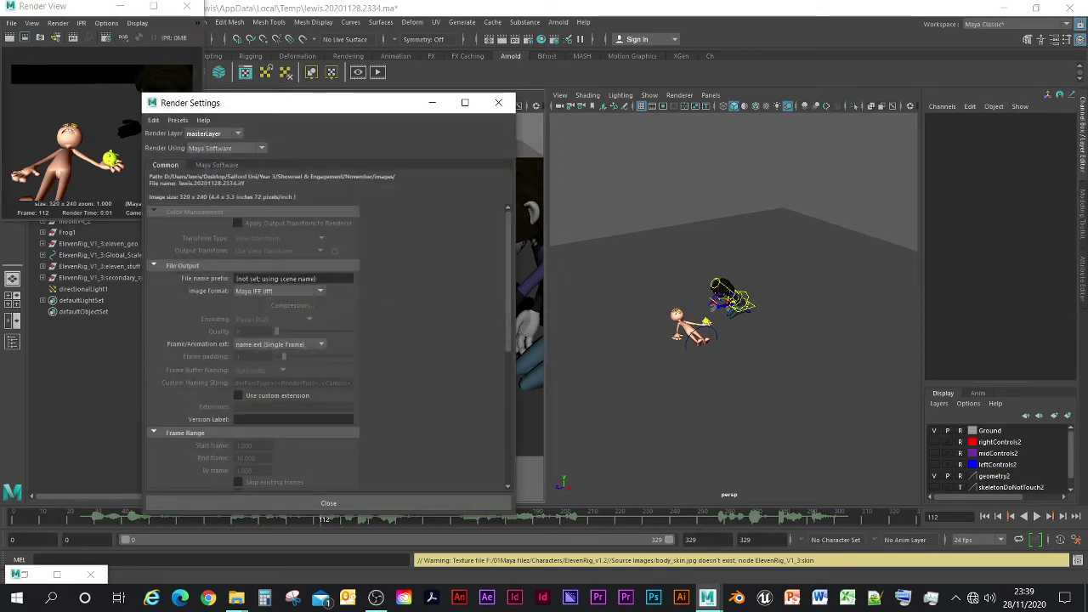
click(278, 291)
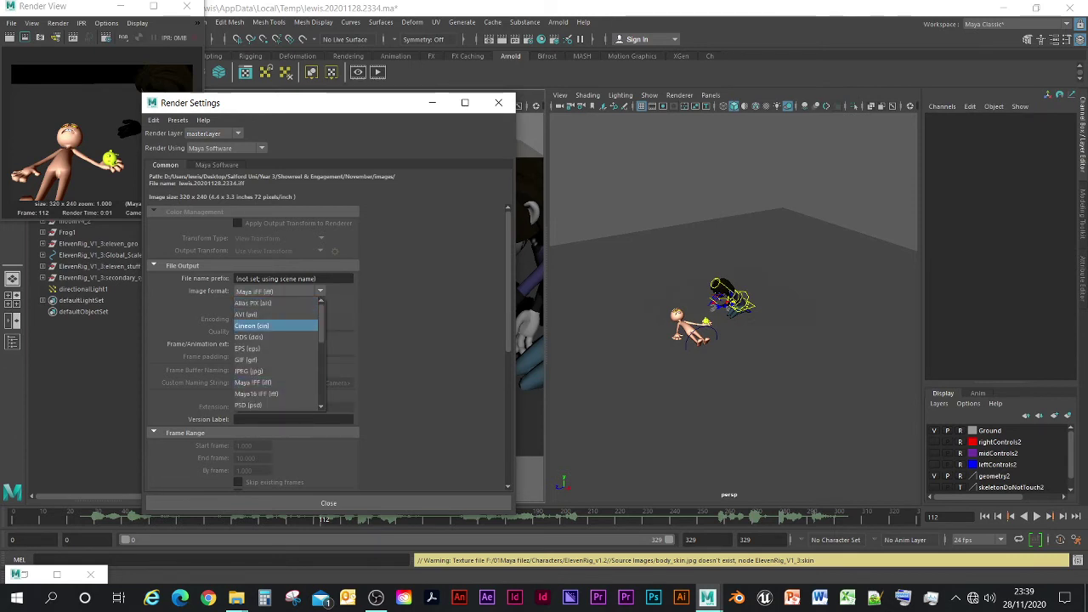
click(250, 371)
click(279, 345)
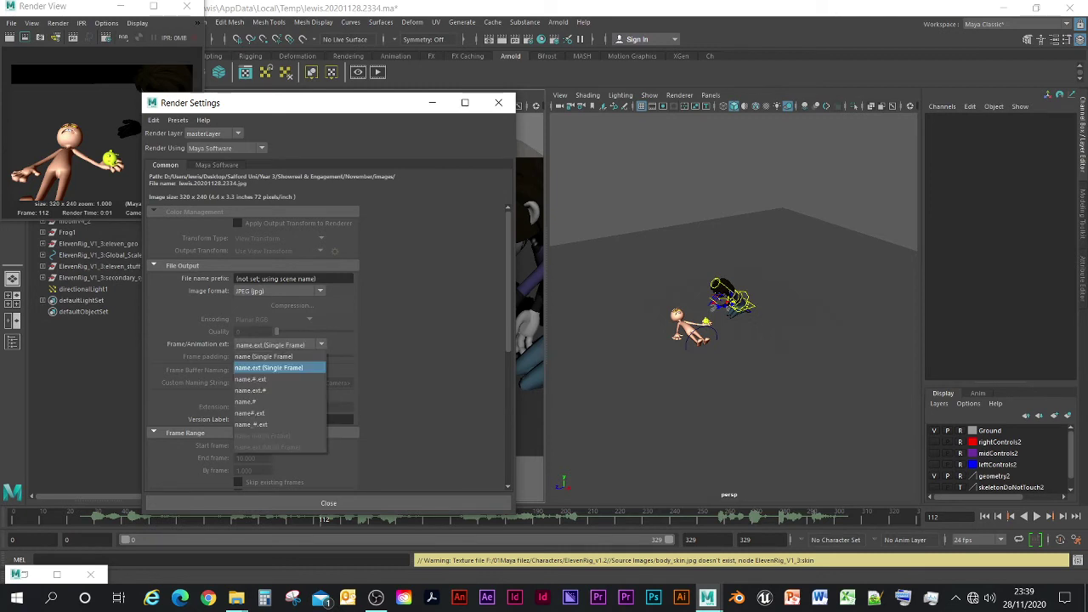
click(250, 379)
Set the render frame range to start at frame 0 and end at frame 329
scroll(329, 346, down, 2)
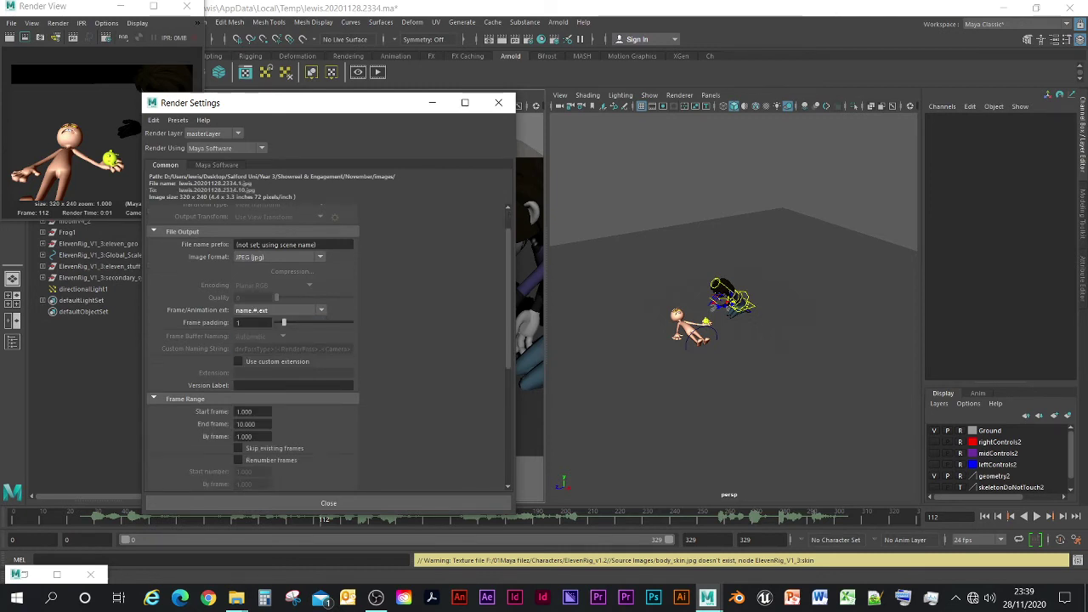
drag(254, 378, 234, 378)
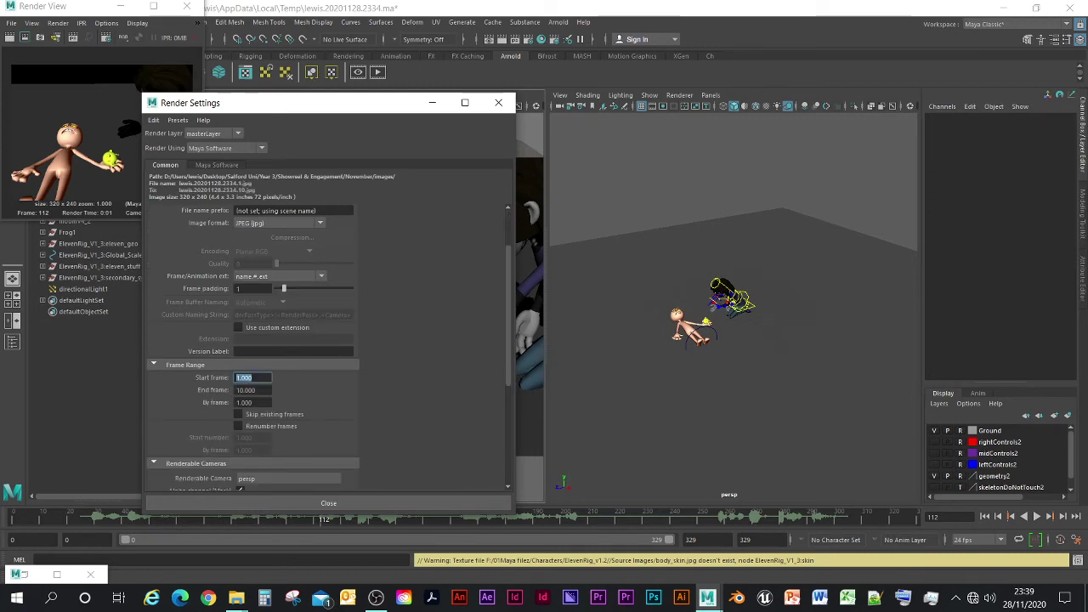
text(0)
key(Tab)
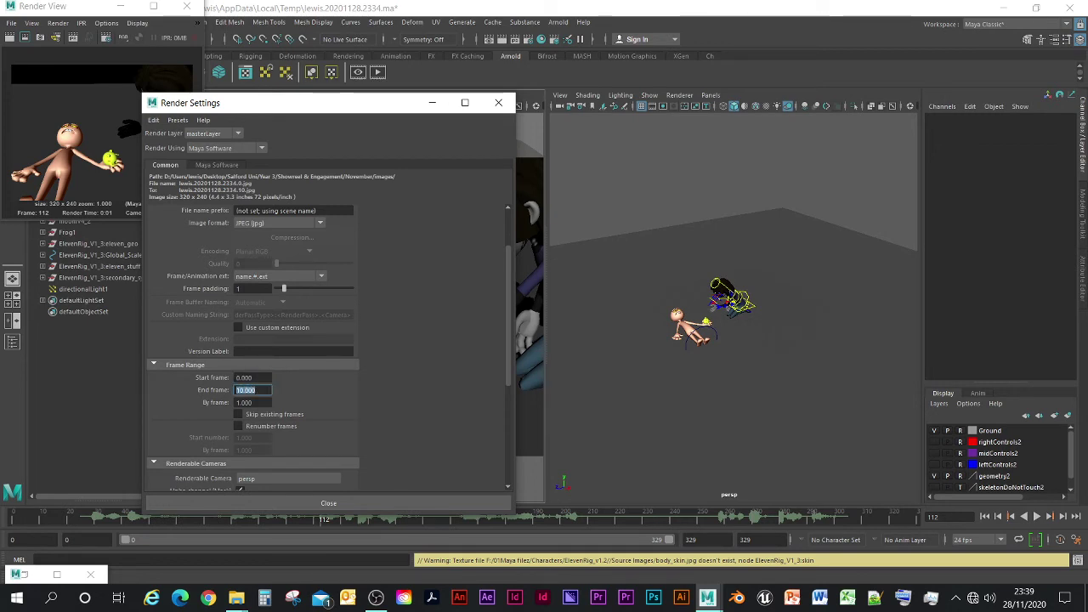
text(329)
key(Return)
Set the render image size to the HD 540 preset and close the render settings
scroll(255, 340, down, 5)
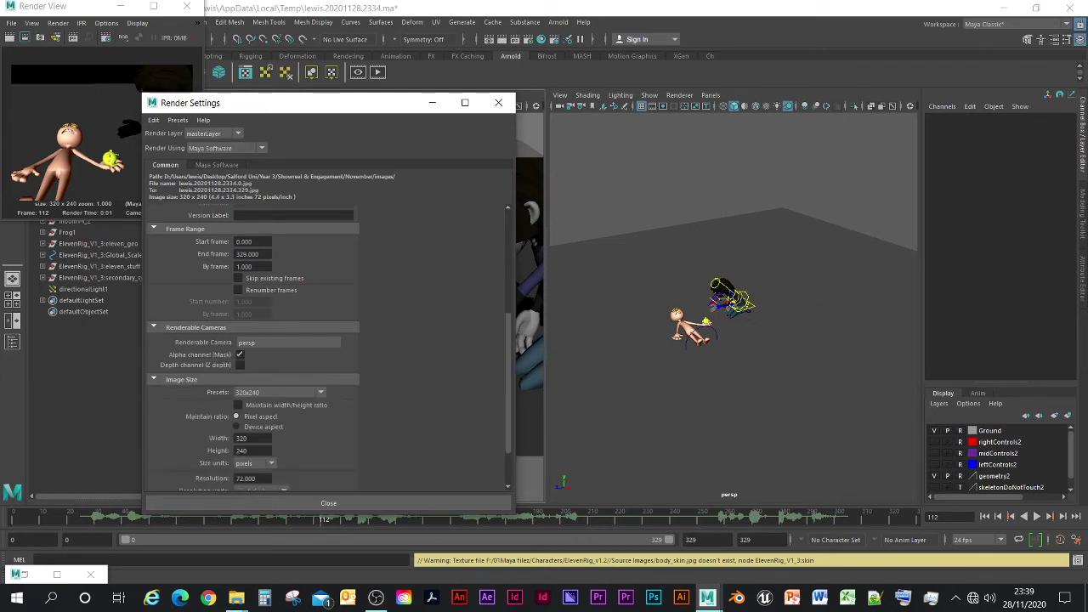
scroll(281, 357, down, 2)
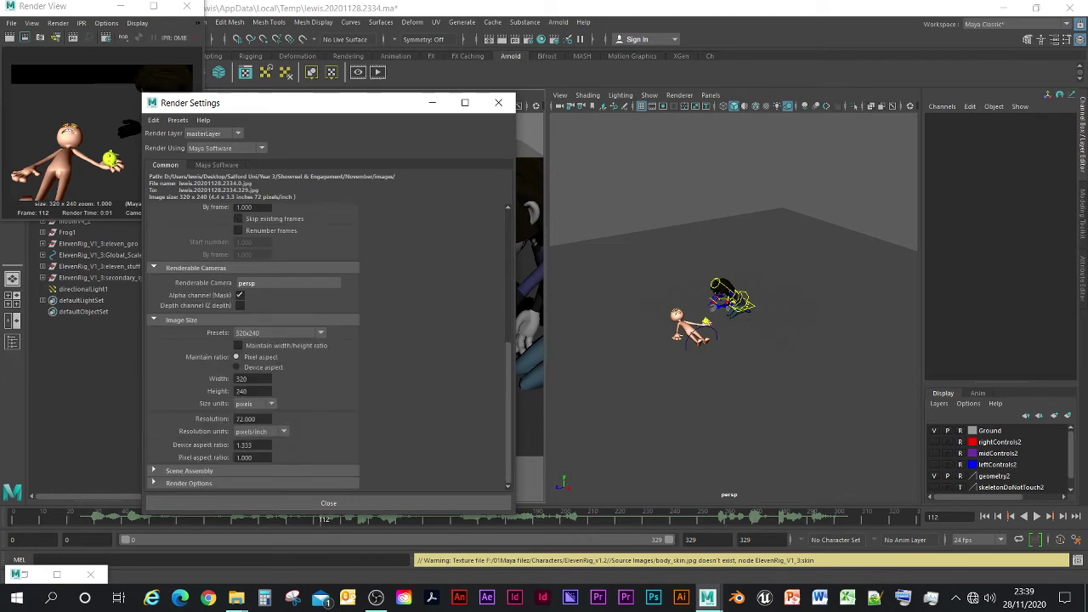
click(279, 332)
scroll(276, 368, down, 2)
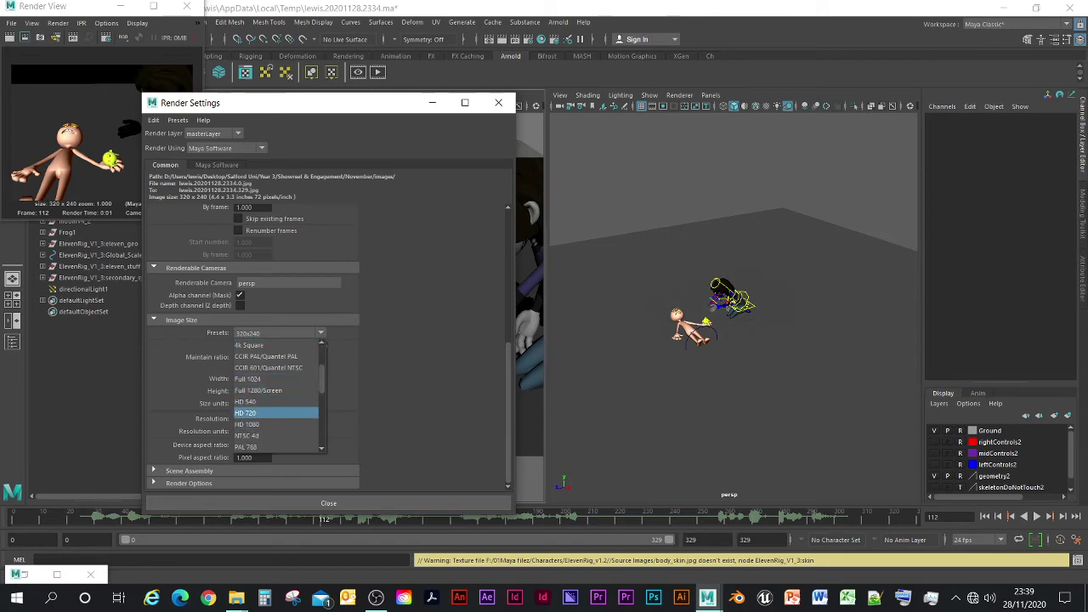
click(276, 402)
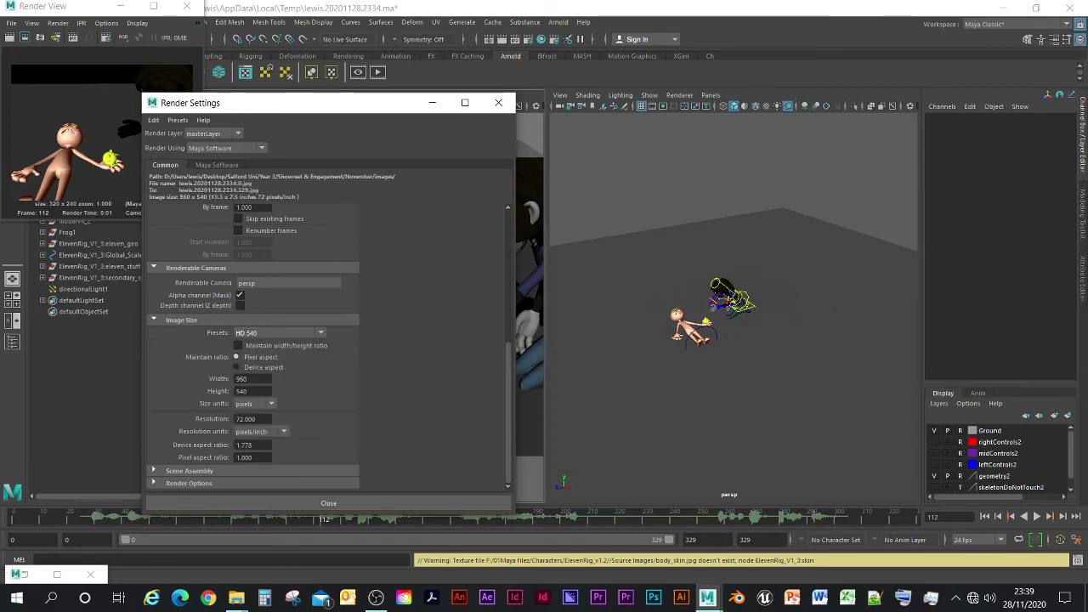
click(328, 502)
Render the camera3 frame again at the new image size and enlarge the render window
click(10, 37)
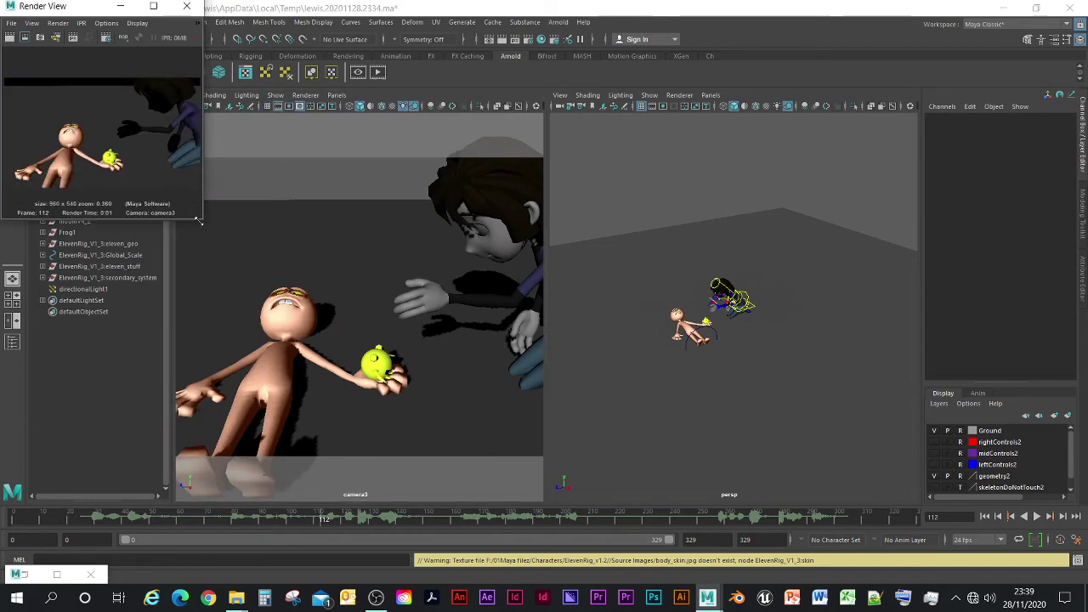
drag(204, 221, 432, 455)
Render the frame with the Arnold Renderer, minimize the render window and repeat the render from camera3
click(237, 43)
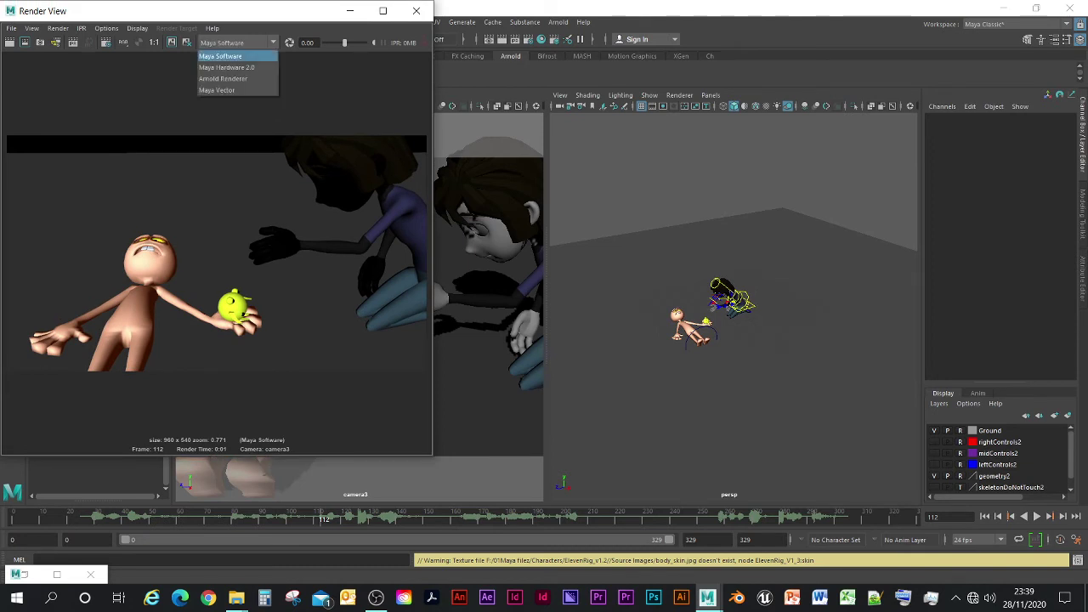
click(222, 79)
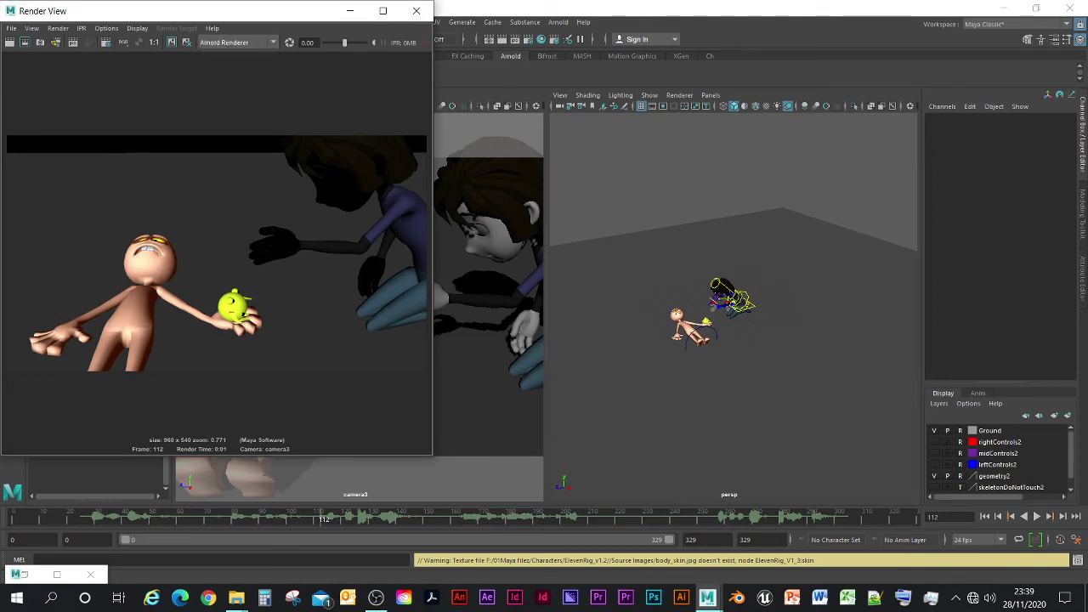
click(10, 43)
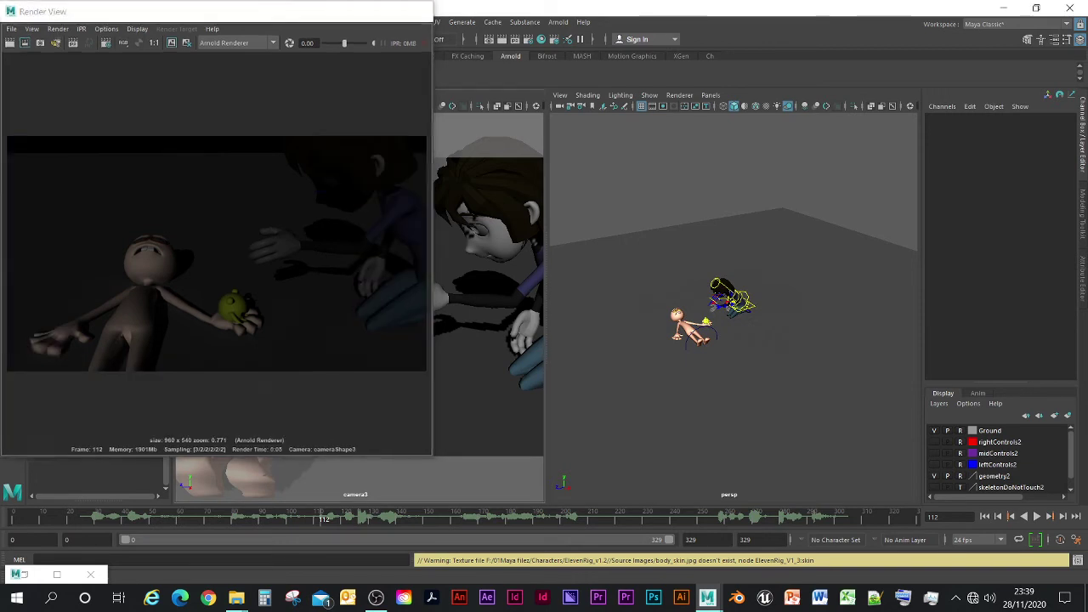
click(349, 10)
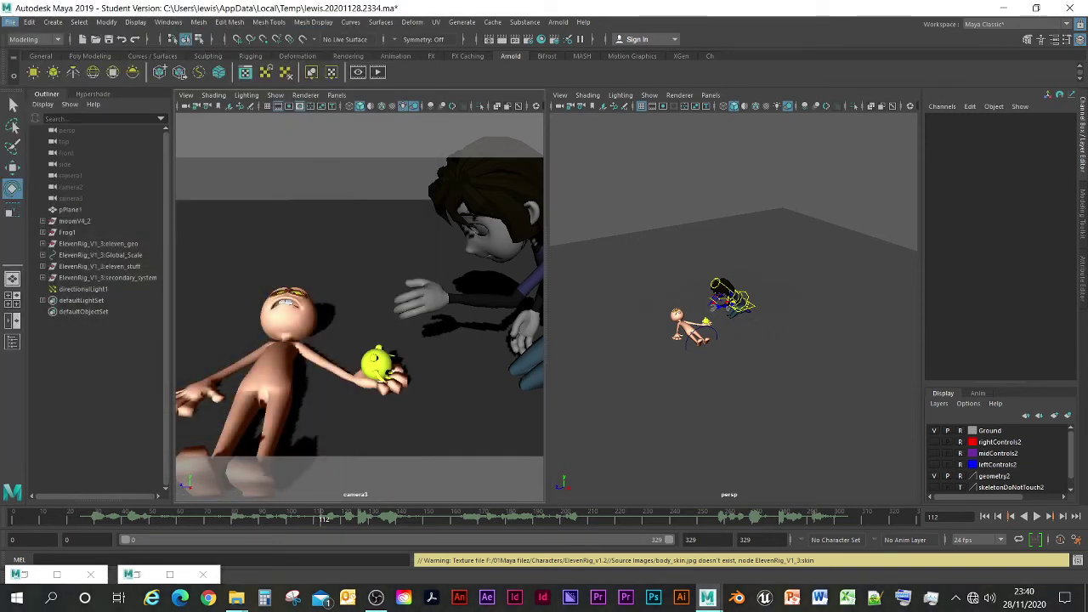
click(502, 39)
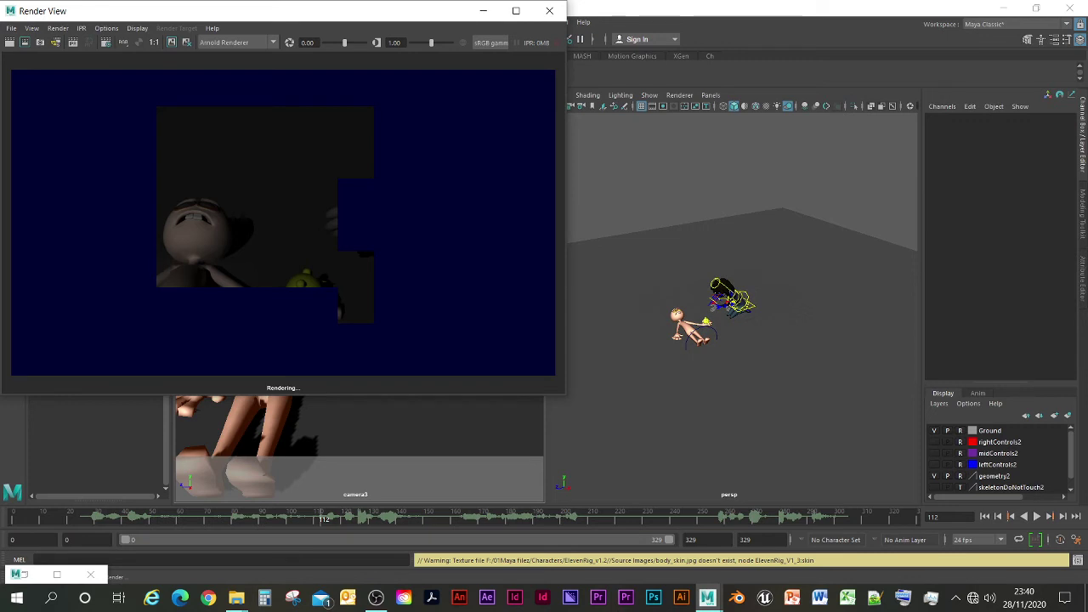
Switch the renderer back to Maya Software and render the frame for comparison
click(237, 43)
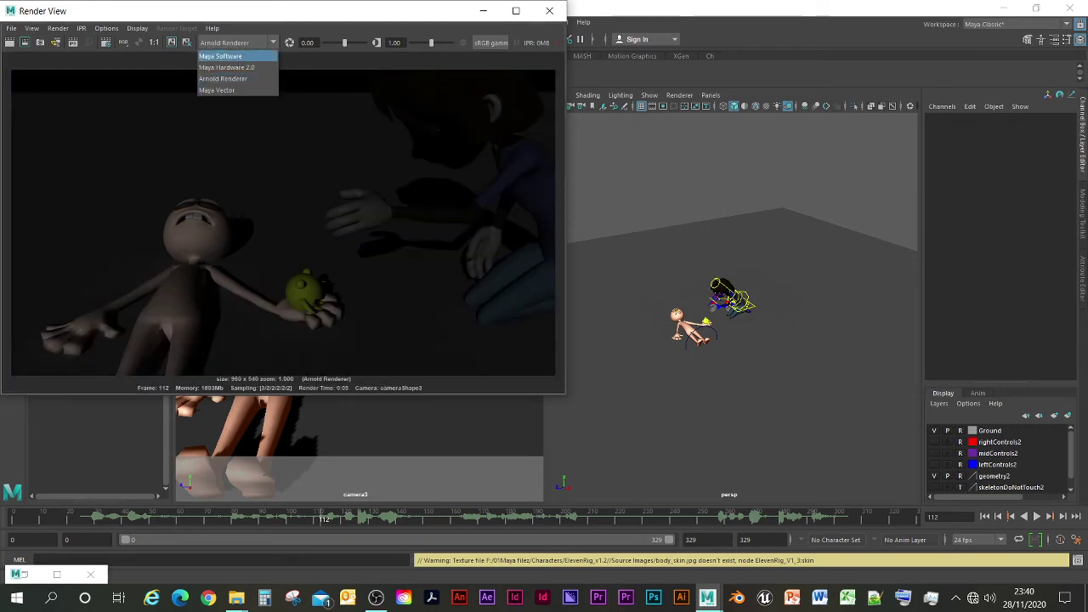
click(221, 56)
click(10, 42)
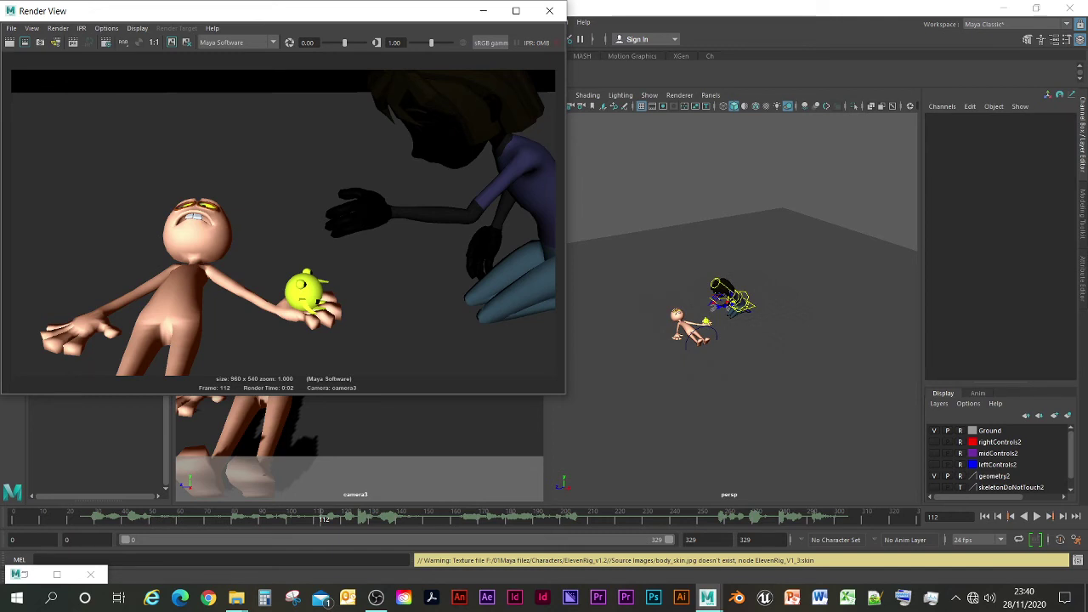
Render the frame with Maya Hardware 2.0 and with the Arnold Renderer for comparison, and minimize the render window
click(238, 41)
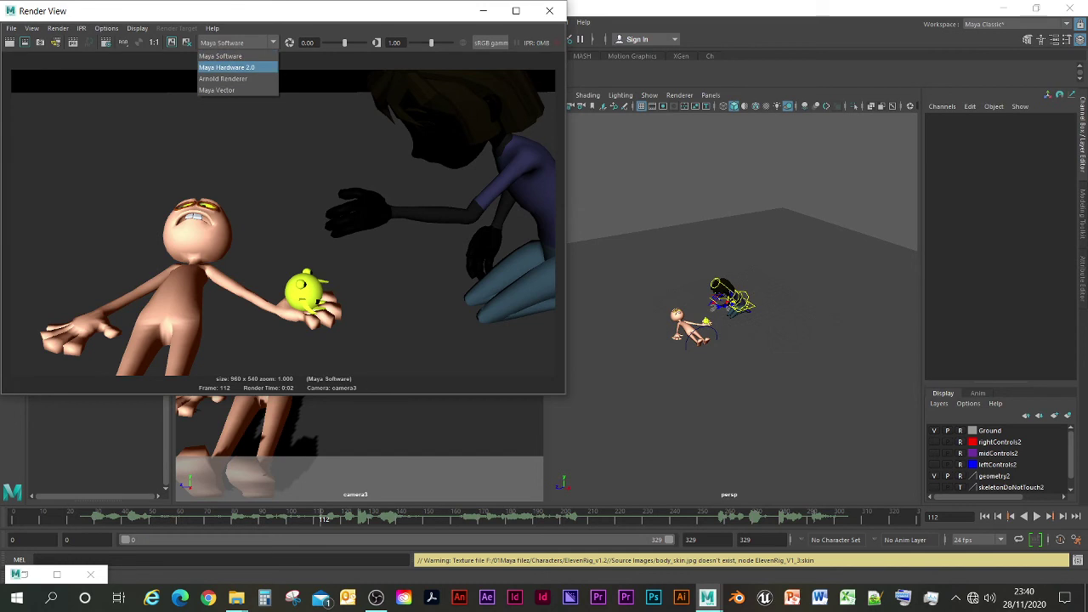
click(228, 67)
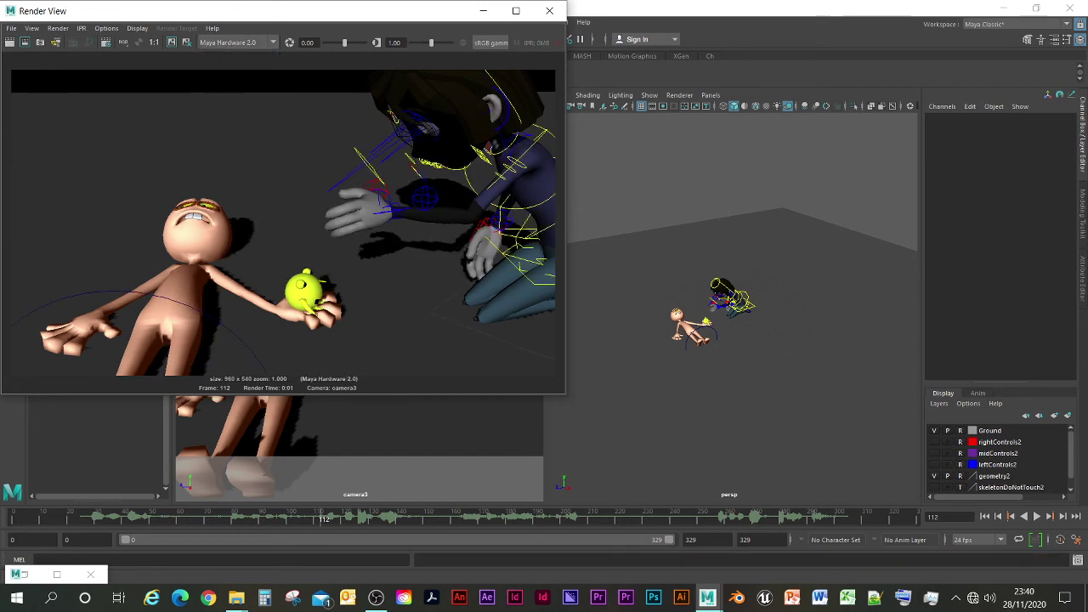
click(238, 43)
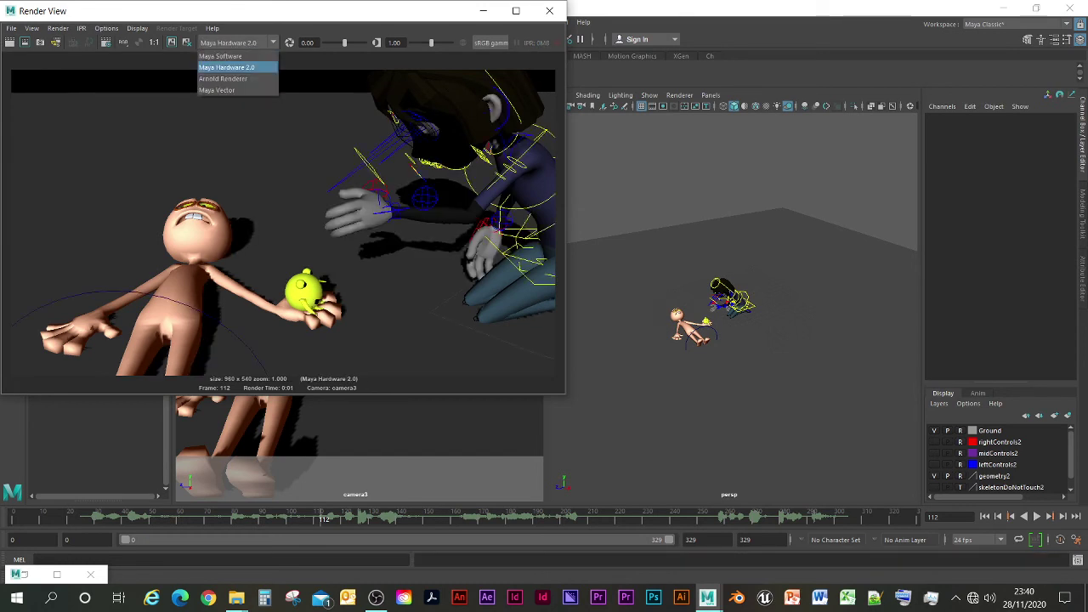
click(223, 78)
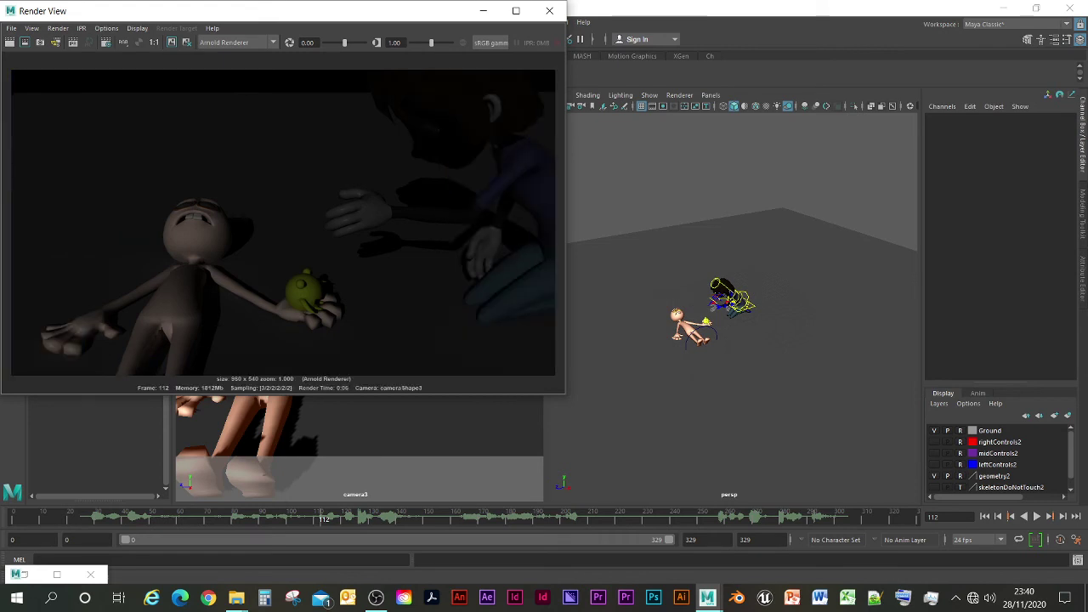
click(483, 10)
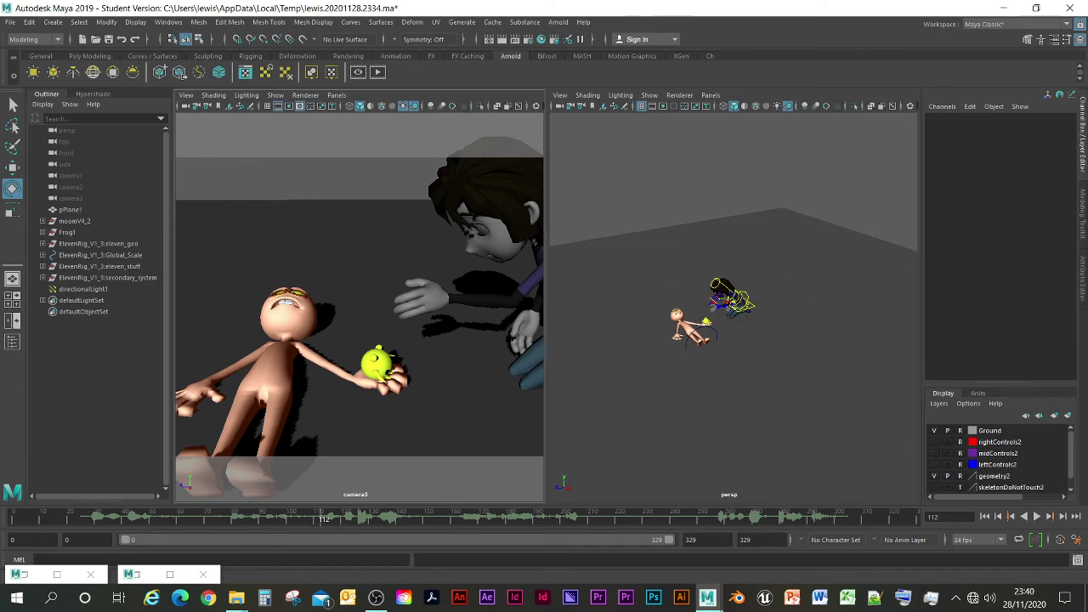
Add an Arnold sky dome light to the scene and render the camera3 frame with the Arnold Renderer
click(93, 72)
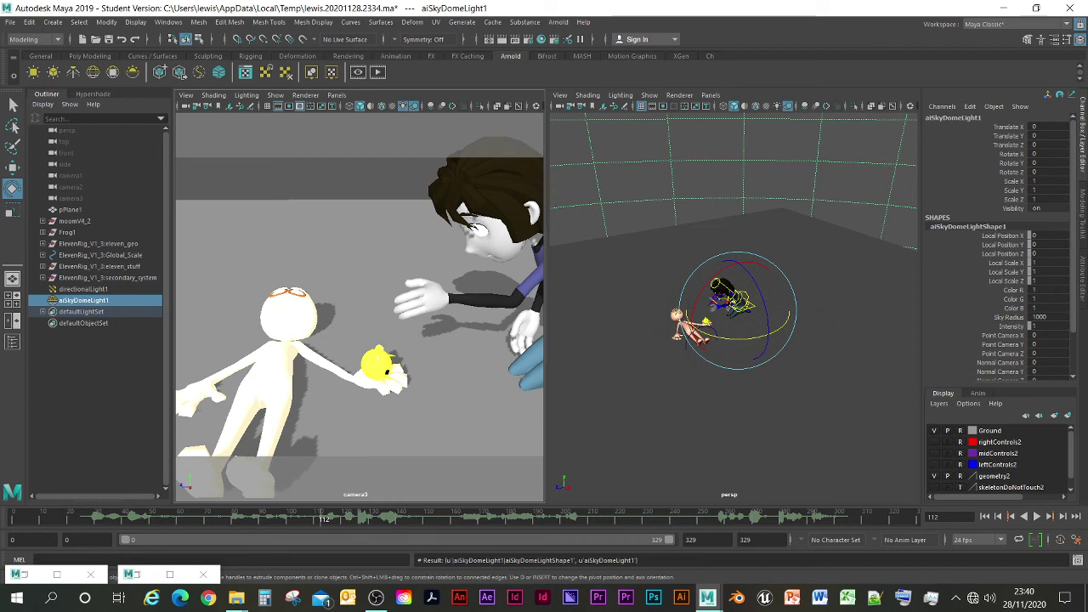
key(Delete)
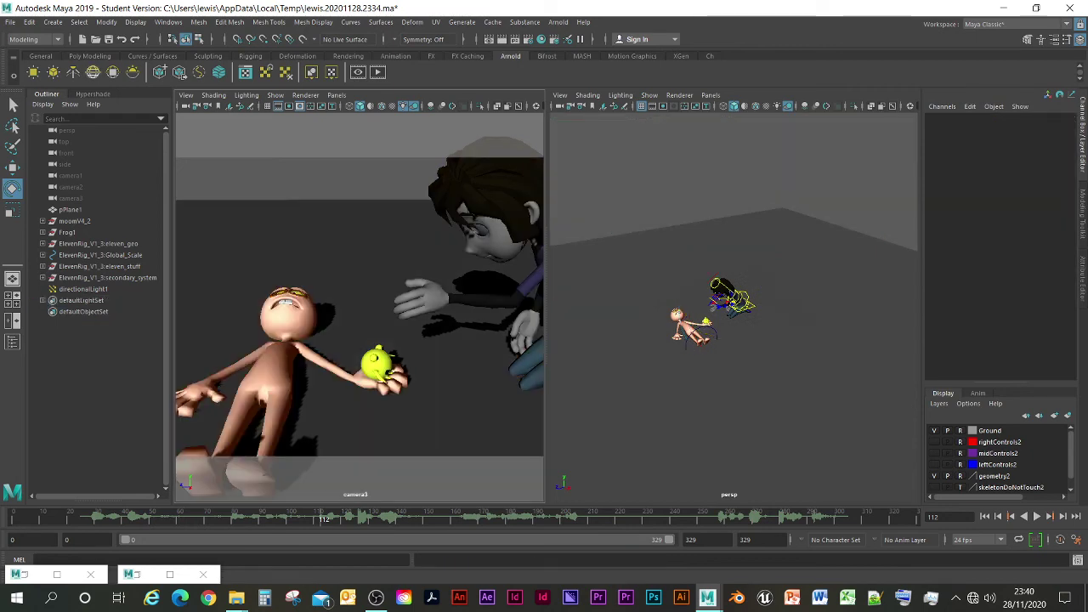
click(92, 72)
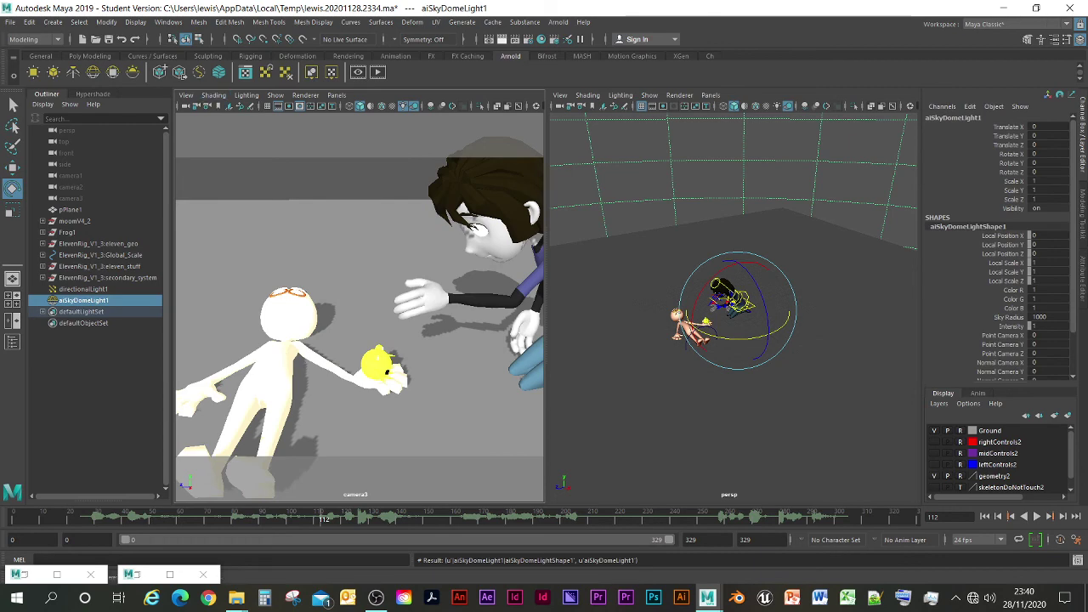
click(502, 39)
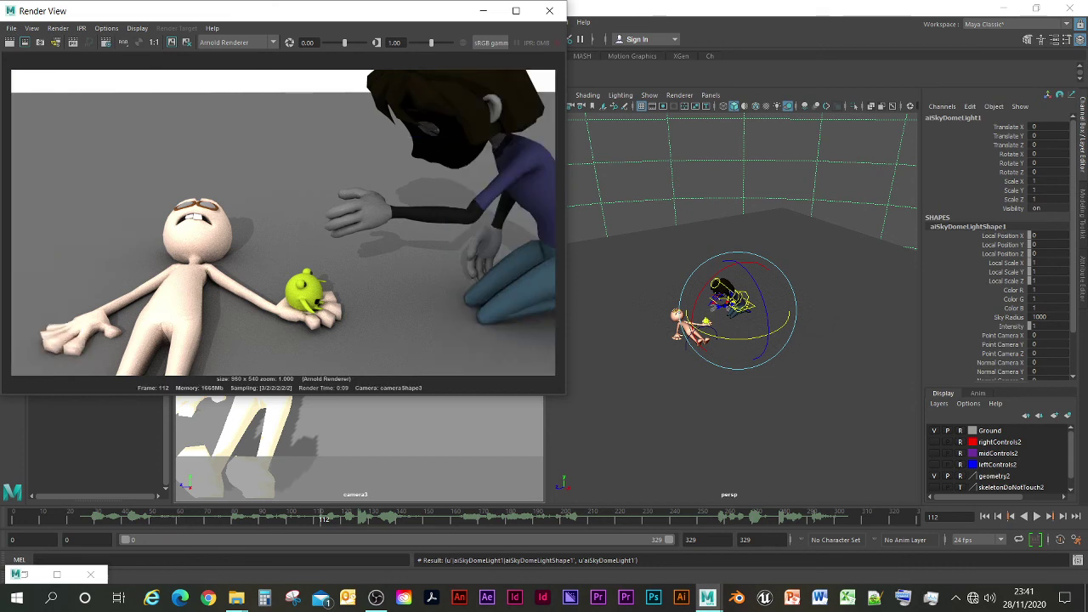
Render the sky dome-lit frame with Maya Software, close the render window and delete the sky dome light
click(236, 41)
click(229, 55)
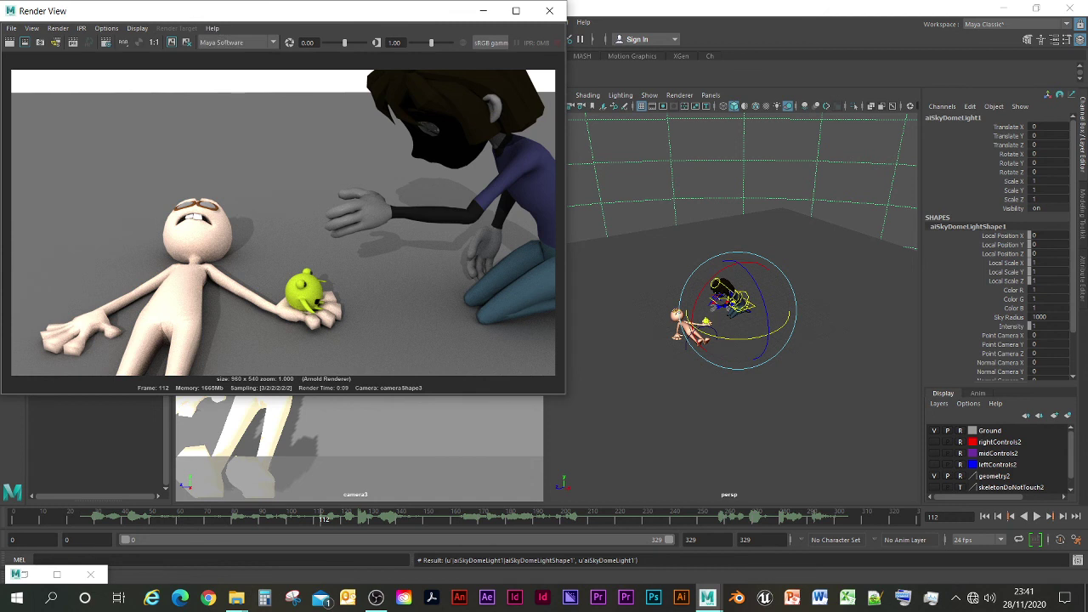
click(9, 42)
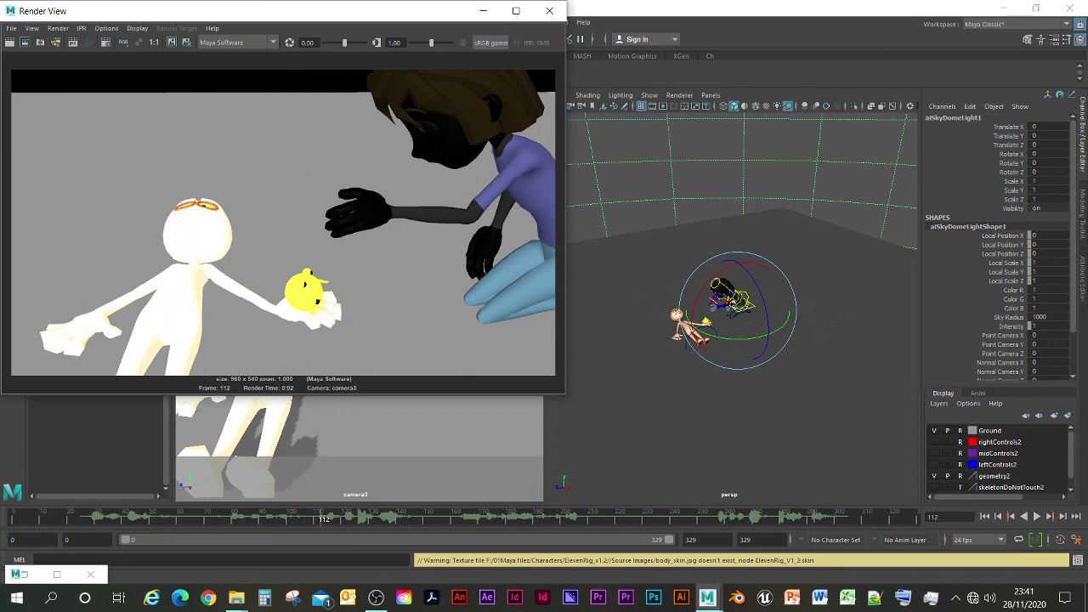
click(549, 10)
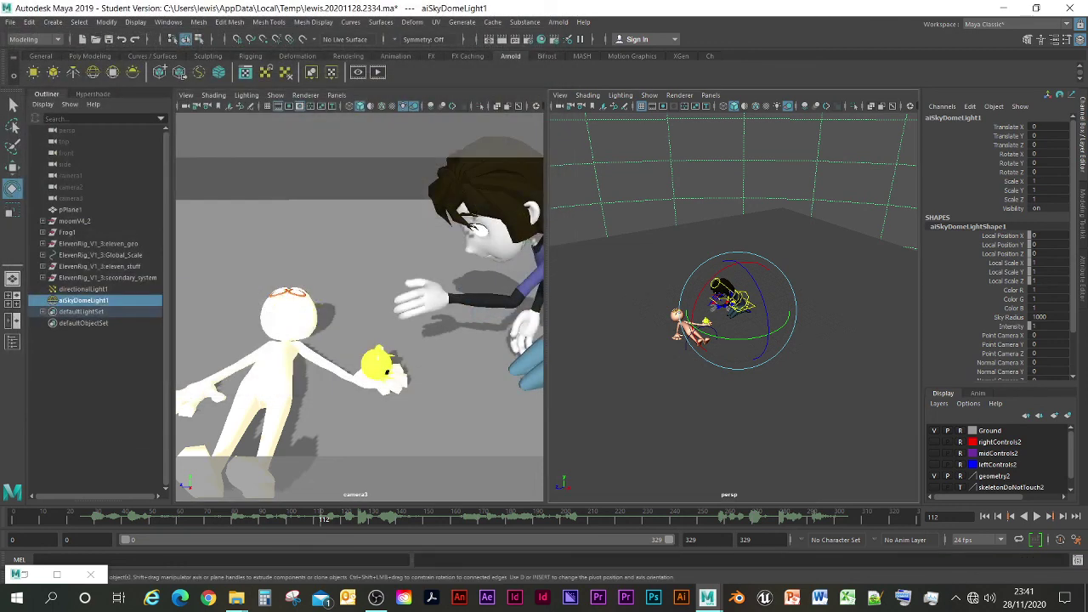
key(Delete)
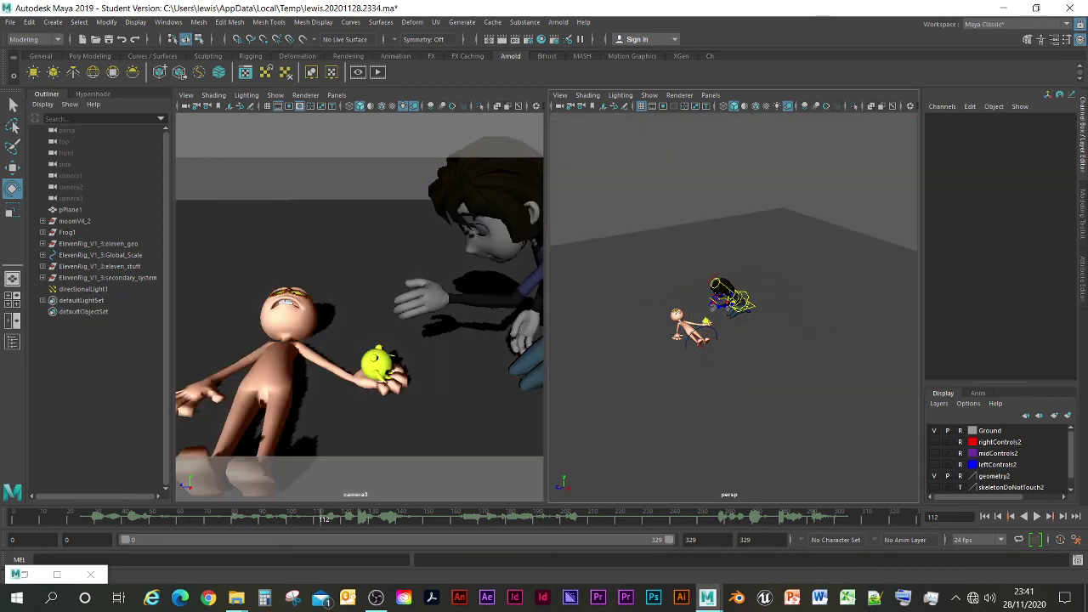